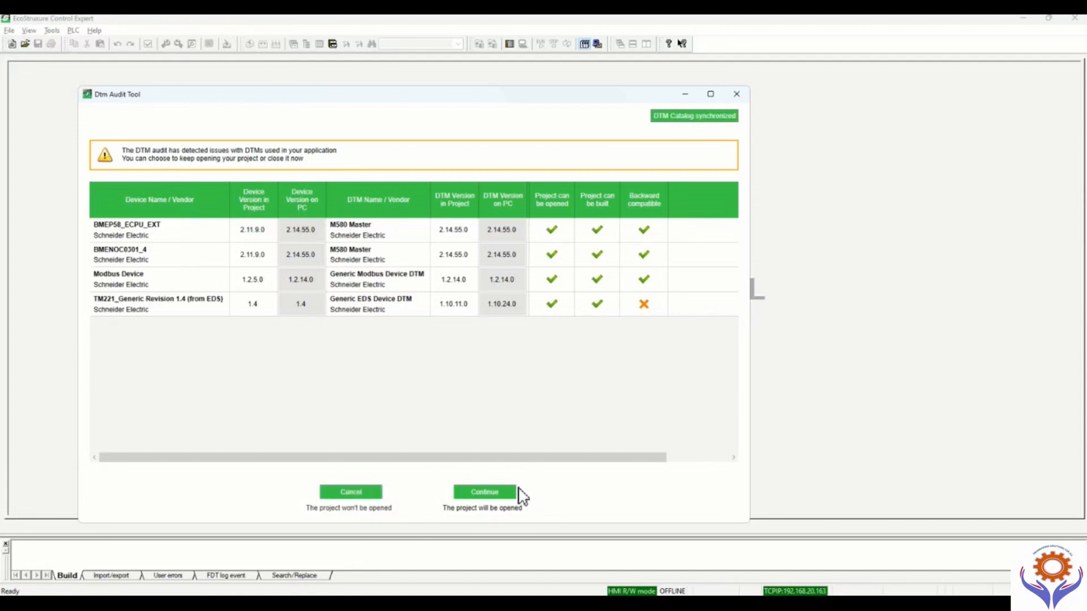
- Continue opening the project past the DTM audit and close all of its open editor windows
{"action": "left_click", "coordinate": [500, 500]}
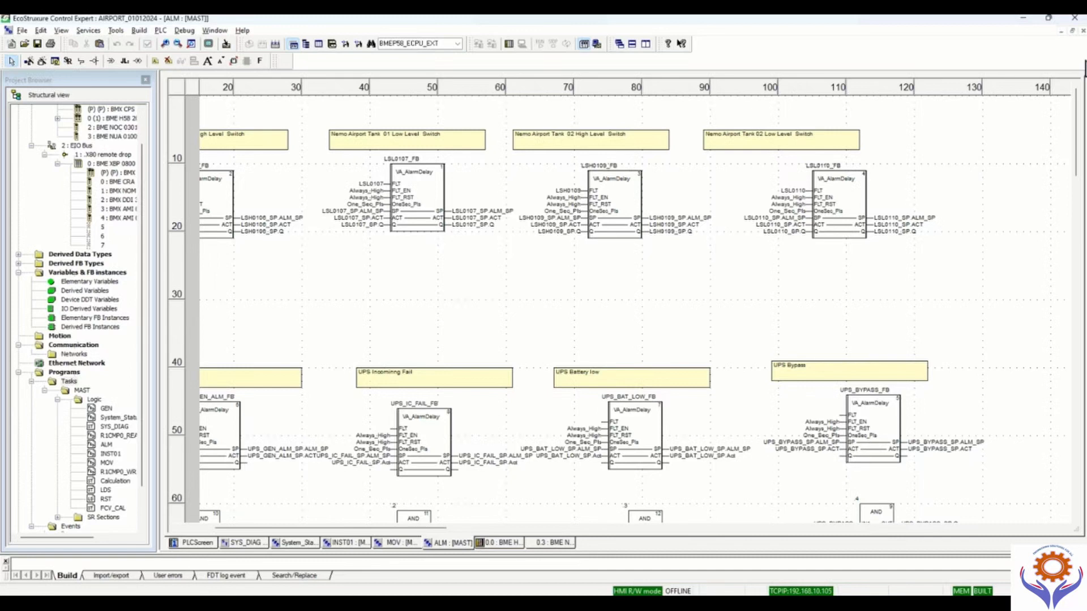
{"action": "left_click", "coordinate": [1081, 30]}
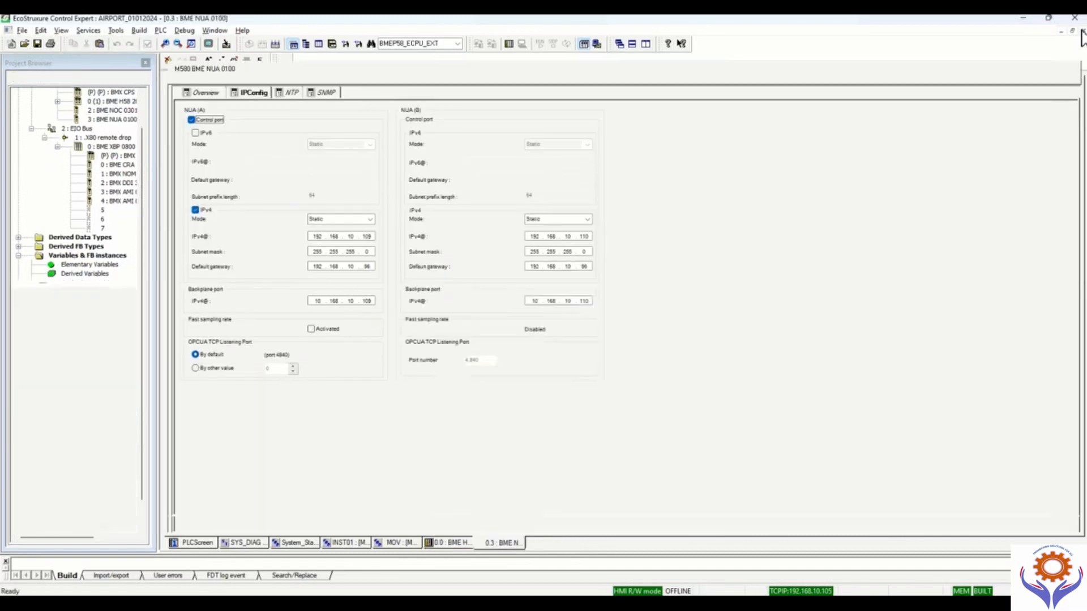
{"action": "left_click", "coordinate": [1082, 31]}
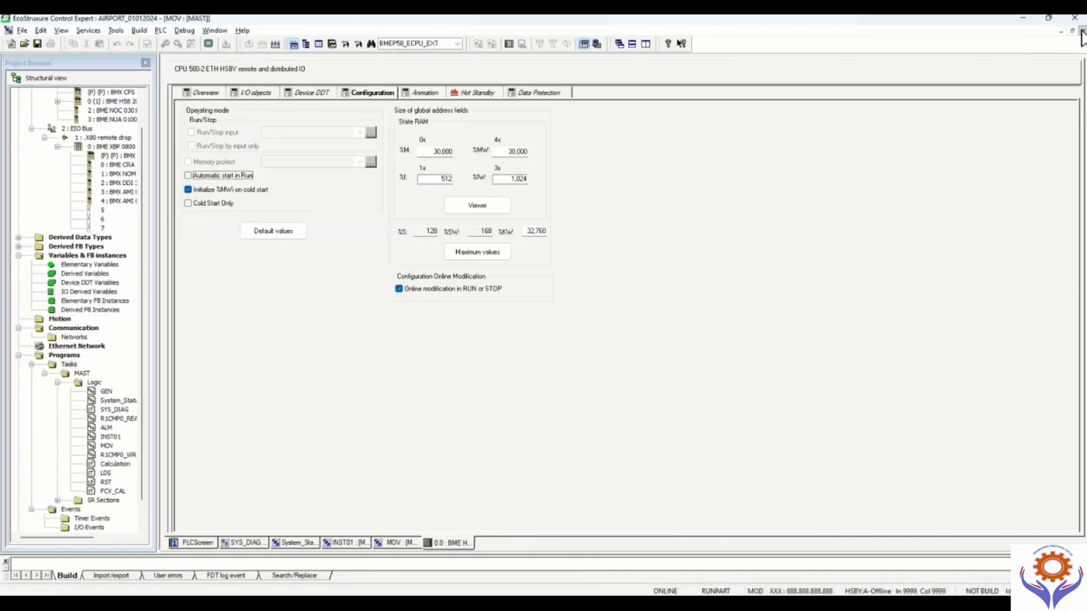
{"action": "left_click", "coordinate": [1081, 31]}
{"action": "left_click", "coordinate": [1082, 31]}
{"action": "left_click", "coordinate": [1081, 31]}
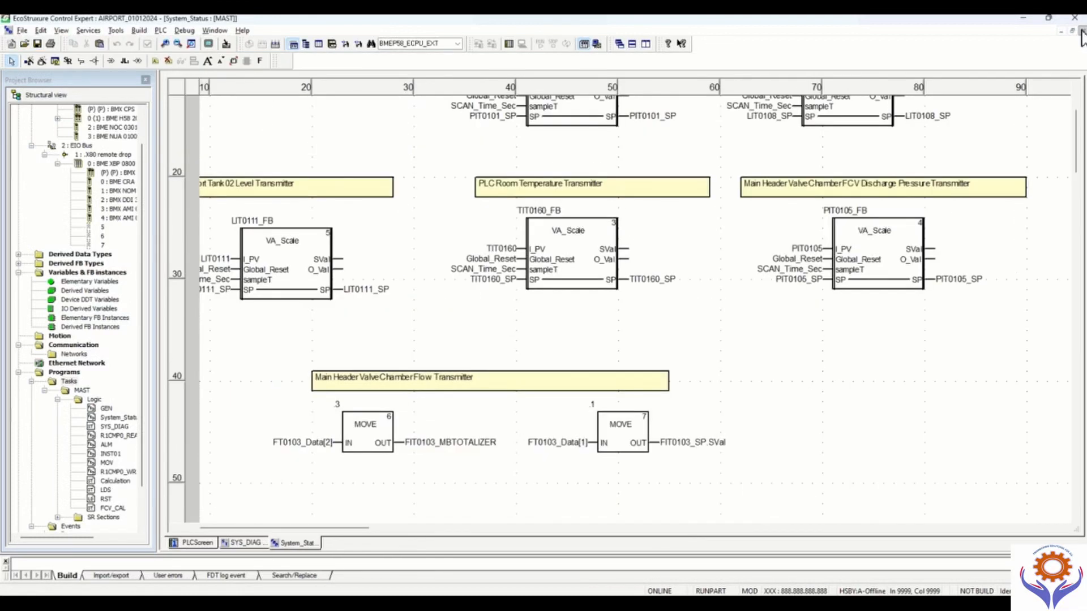
{"action": "left_click", "coordinate": [1082, 30]}
{"action": "left_click", "coordinate": [1082, 30]}
{"action": "left_click", "coordinate": [1081, 30]}
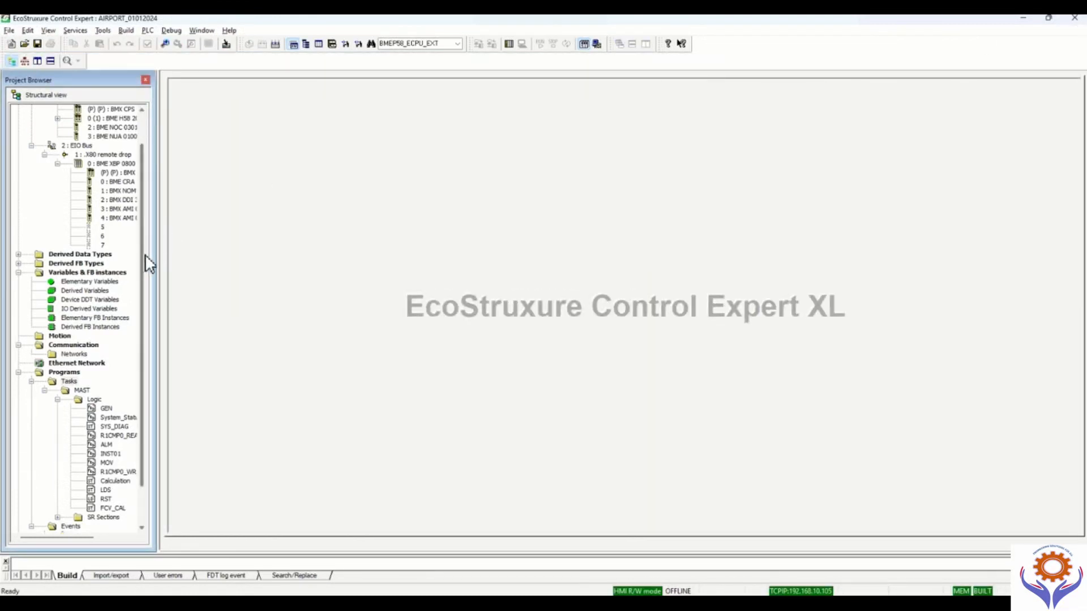
- Open the PLC bus layout of the BME XBP 0400 rack and close the Hardware Catalog
{"action": "left_click_drag", "start_coordinate": [145, 253], "coordinate": [142, 180]}
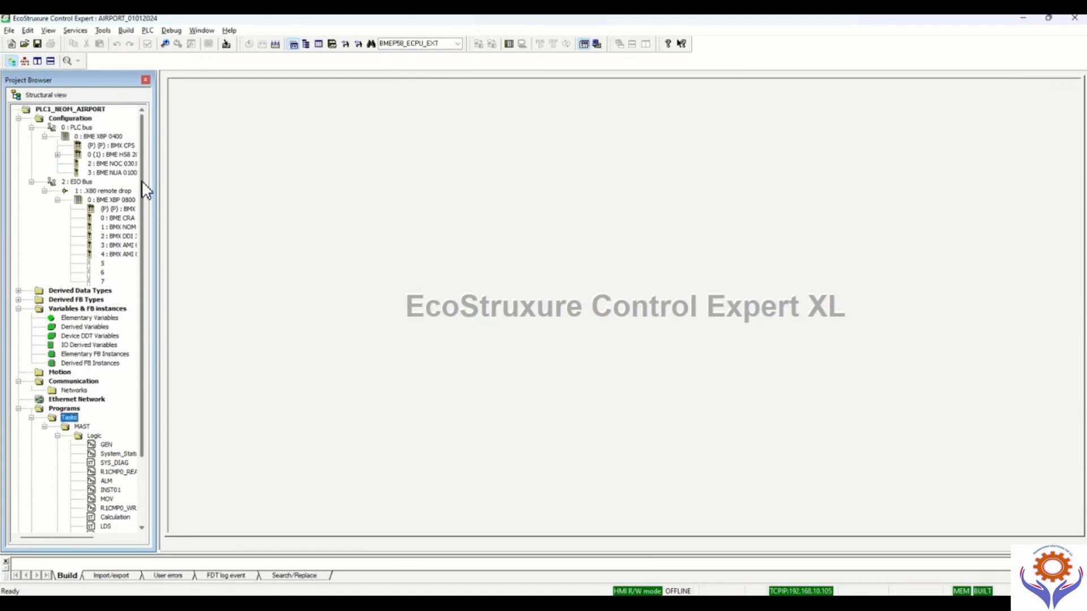
{"action": "double_click", "coordinate": [98, 138]}
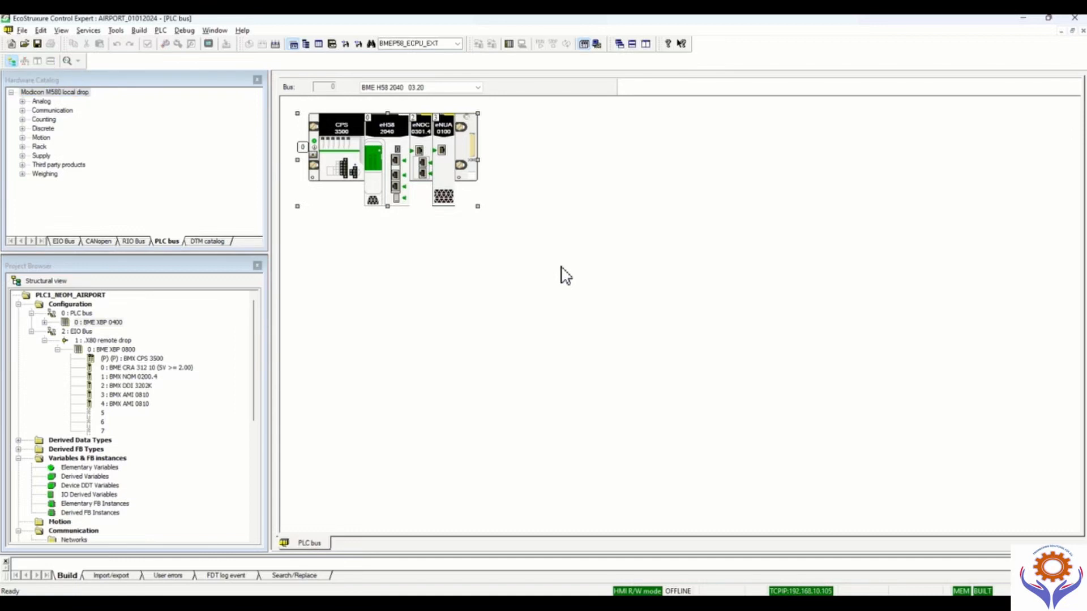
{"action": "left_click", "coordinate": [257, 80]}
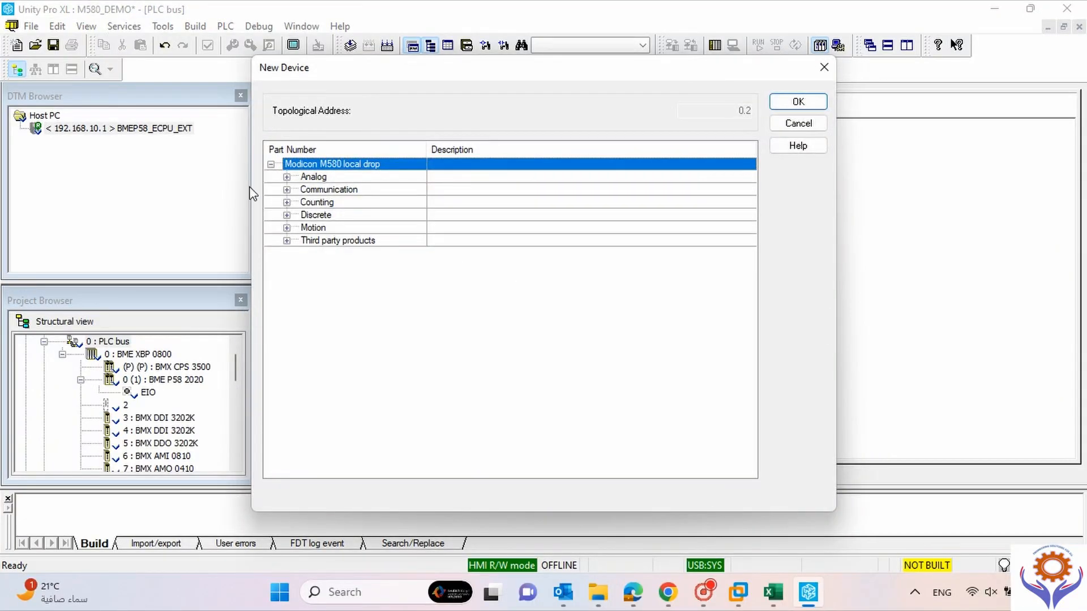
- Expand the Communication modules in the new device list for slot 2 of the M580_DEMO rack
{"action": "left_click", "coordinate": [290, 191]}
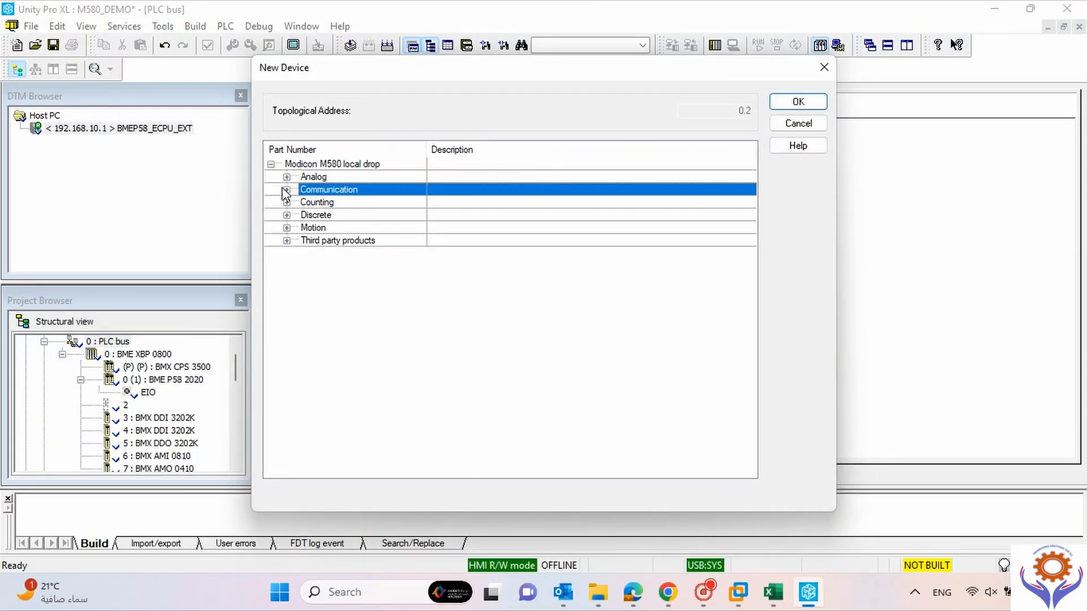
{"action": "left_click", "coordinate": [287, 190]}
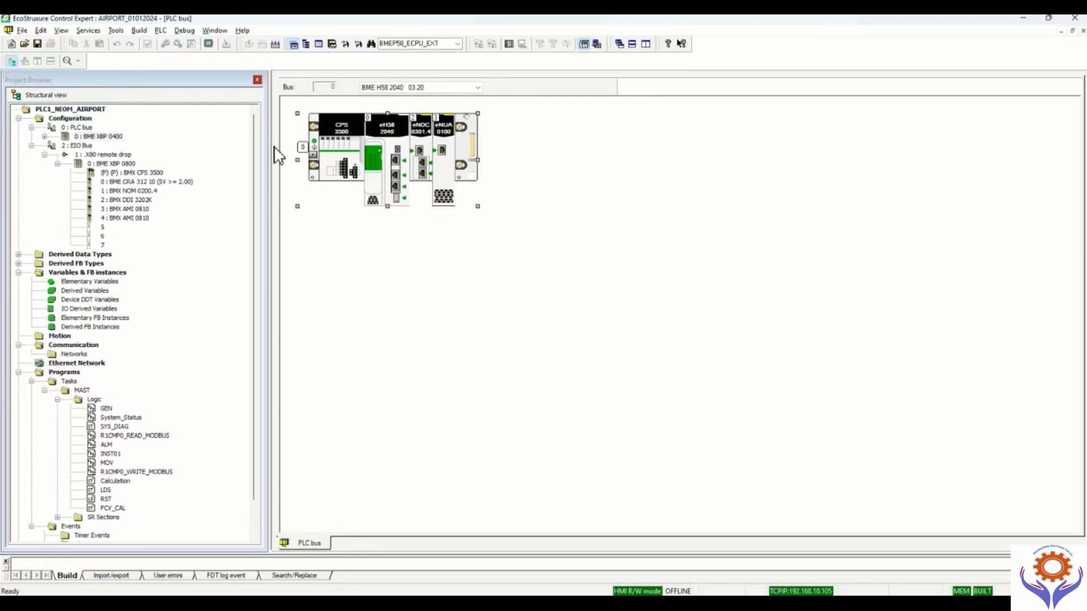
- Open the BME NOC 0301.4 module on the PLC bus and go to its advanced Configuration Services
{"action": "left_click", "coordinate": [425, 159]}
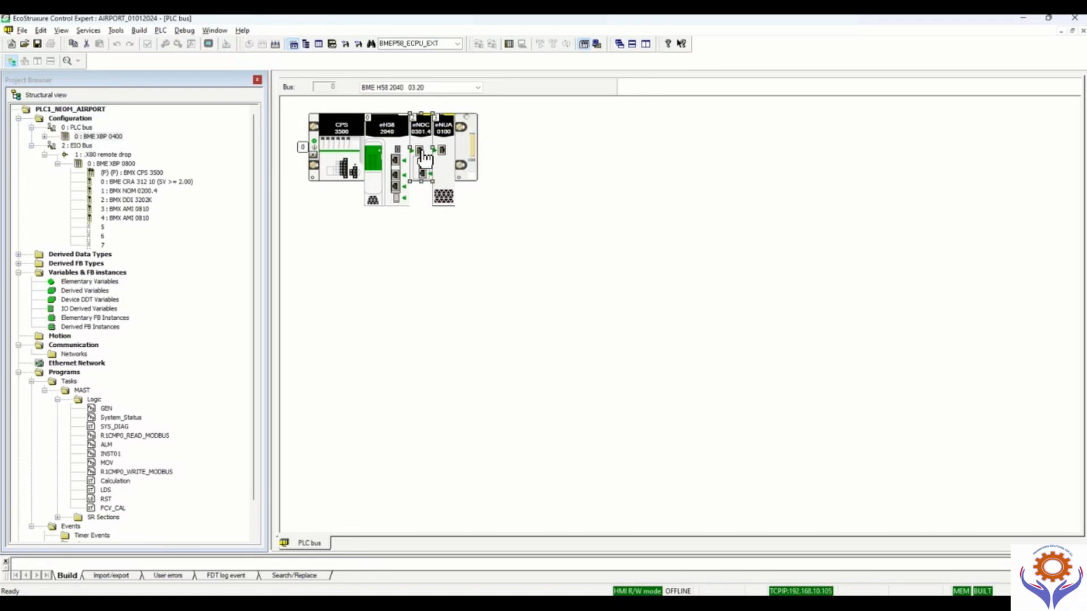
{"action": "double_click", "coordinate": [425, 158]}
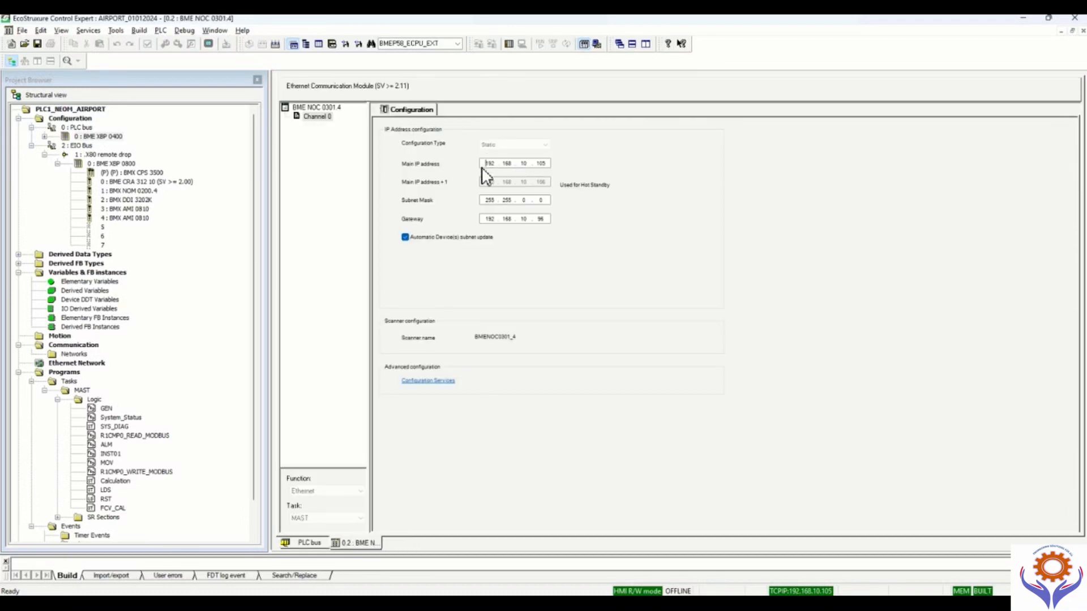
{"action": "left_click", "coordinate": [416, 381]}
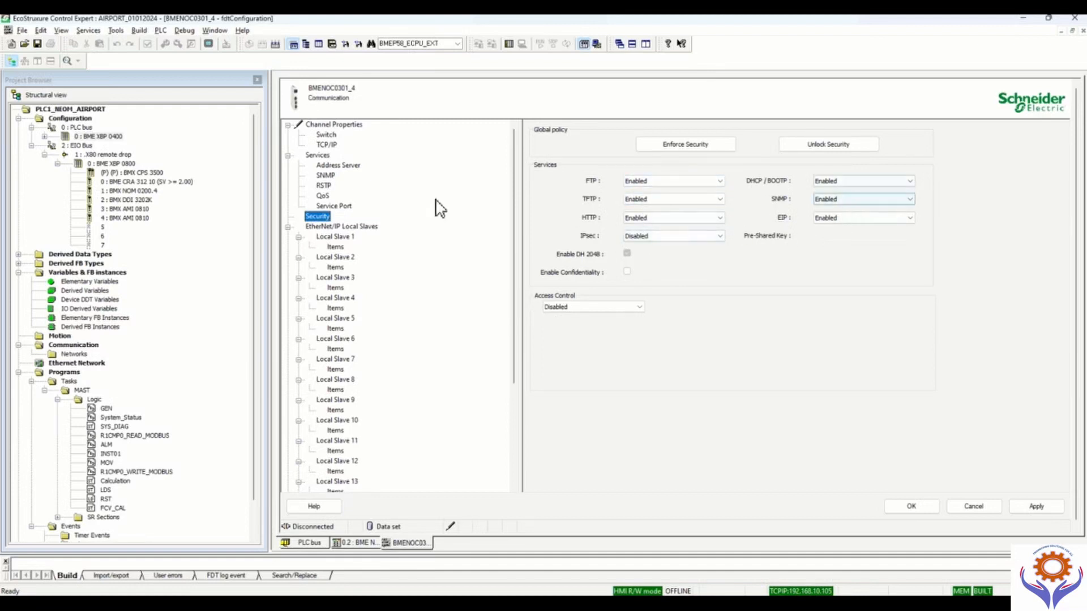
- Review the BMENOC0301_4 channel properties, TCP/IP addressing, services and security settings
{"action": "left_click", "coordinate": [331, 125]}
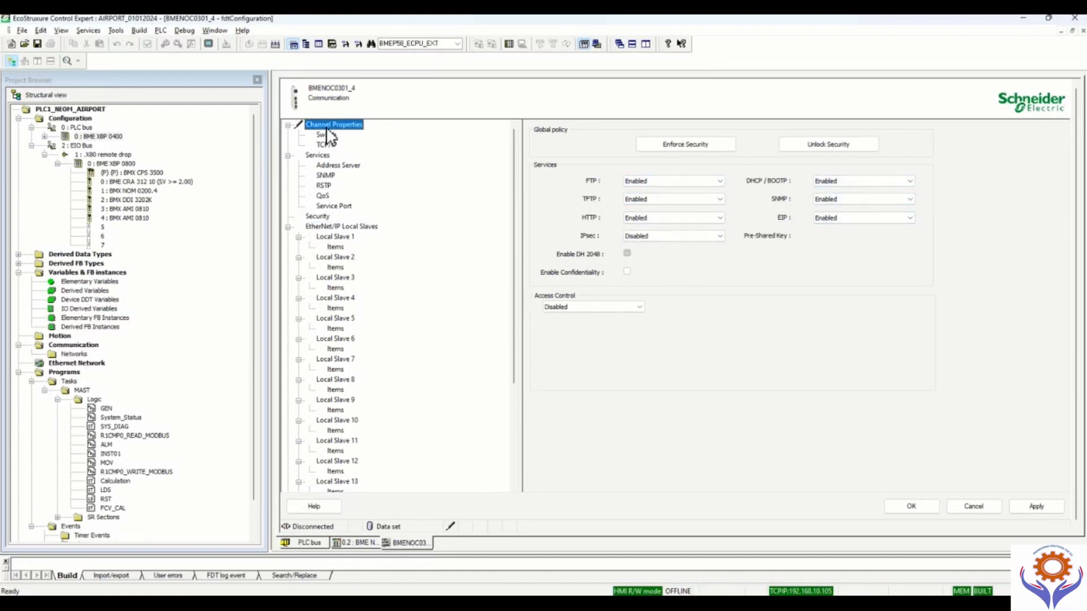
{"action": "left_click", "coordinate": [326, 145]}
{"action": "left_click", "coordinate": [324, 155]}
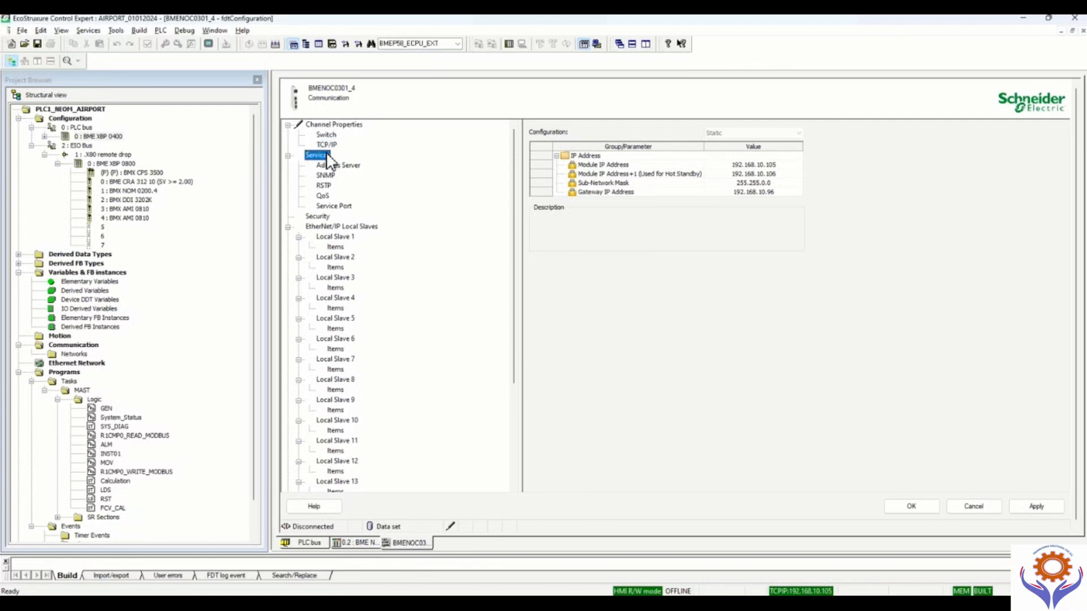
{"action": "left_click", "coordinate": [318, 217]}
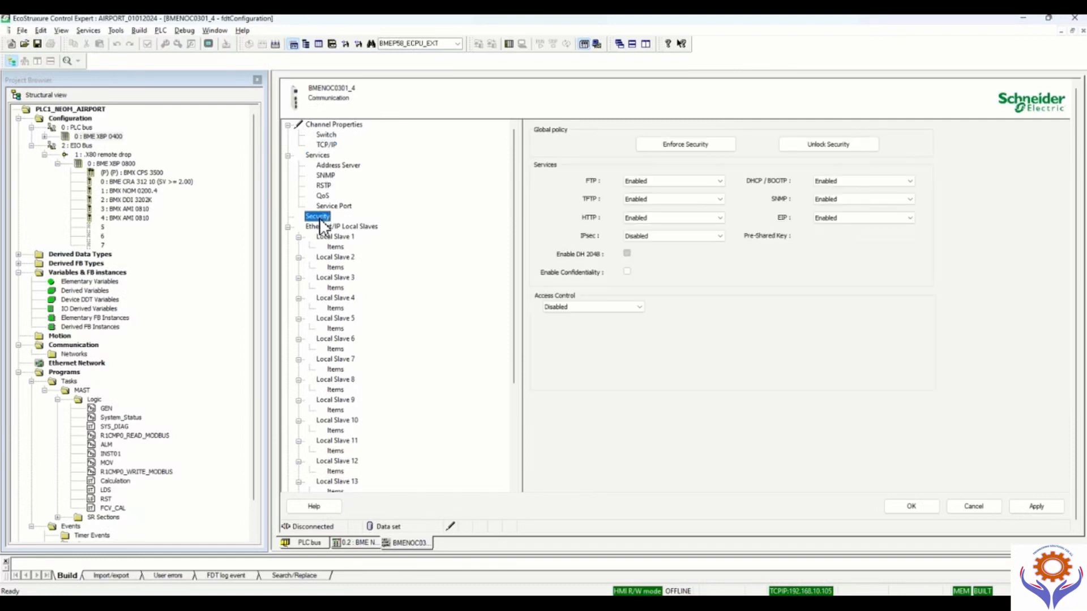
- Review the Device List entries LDS and MGV0121 of BMENOC0301_4, and leave the configuration without accepting changes
{"action": "left_click_drag", "start_coordinate": [514, 292], "coordinate": [512, 362]}
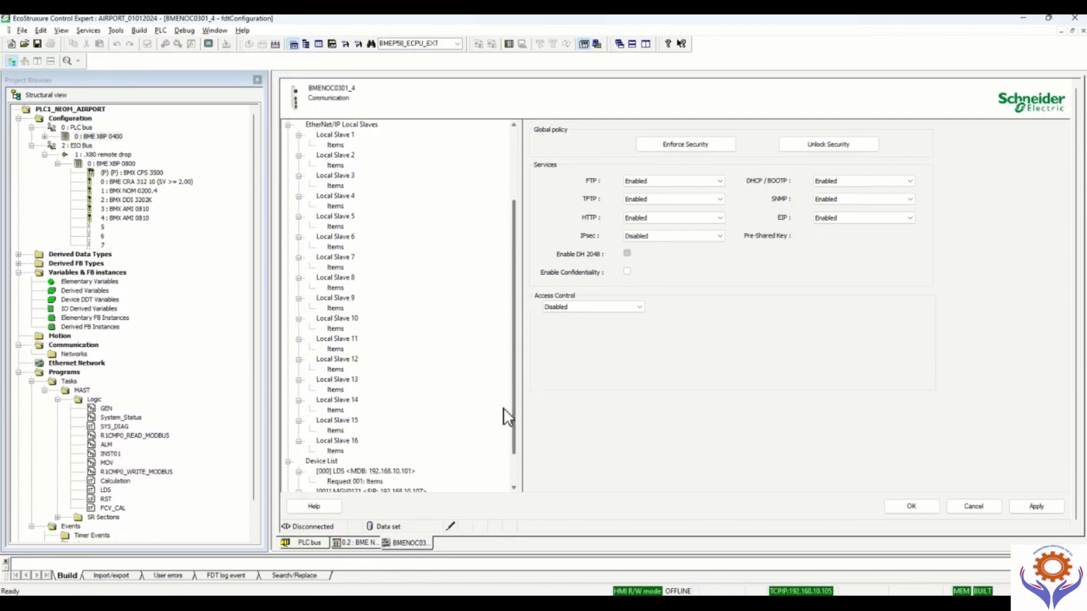
{"action": "scroll", "coordinate": [503, 435], "scroll_direction": "down", "scroll_amount": 2}
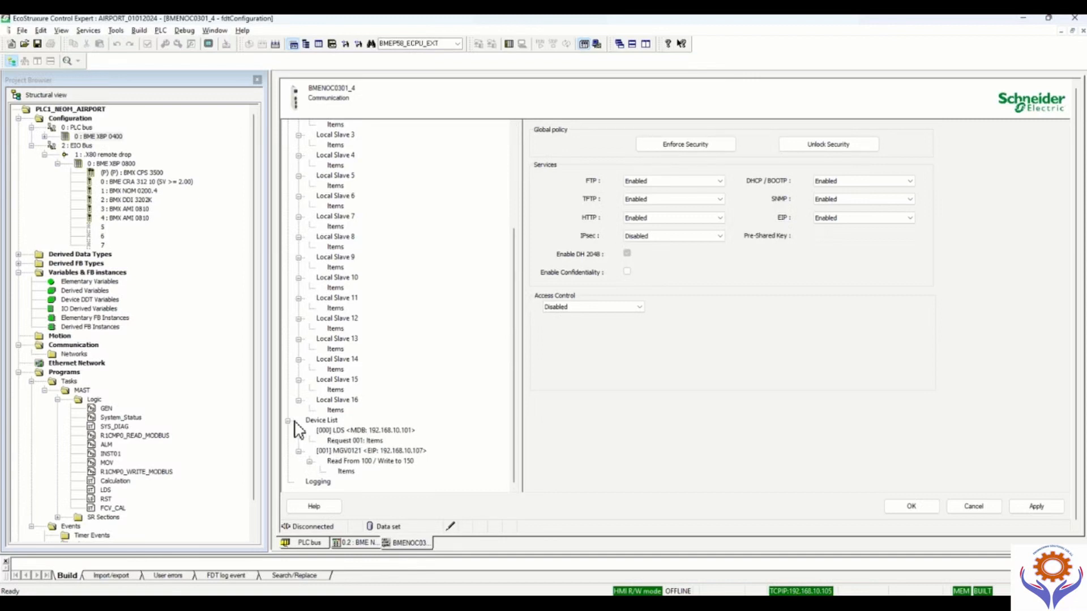
{"action": "left_click", "coordinate": [358, 431]}
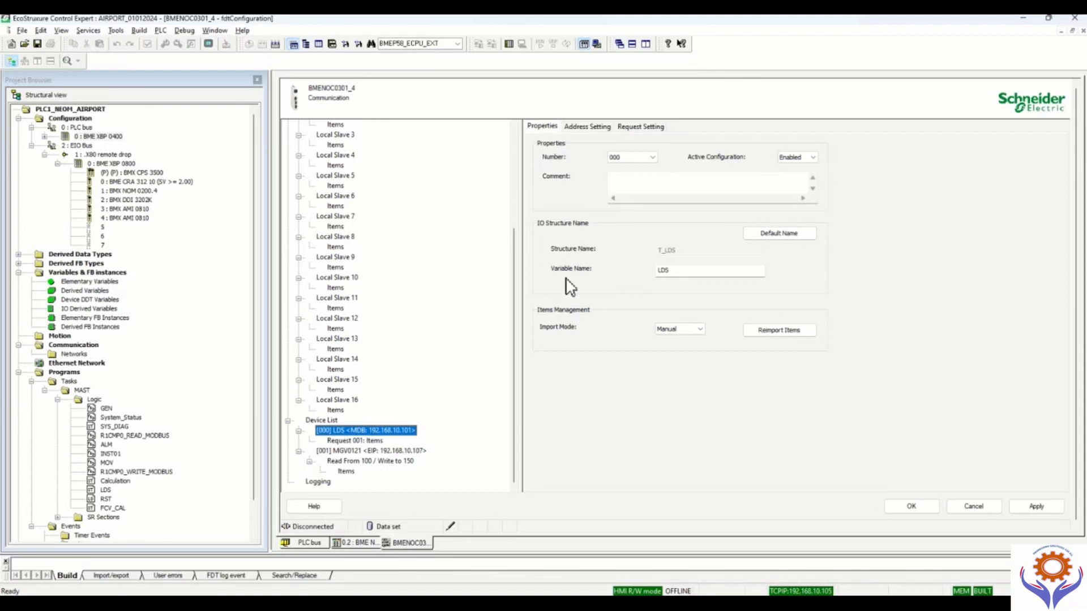
{"action": "left_click", "coordinate": [371, 444]}
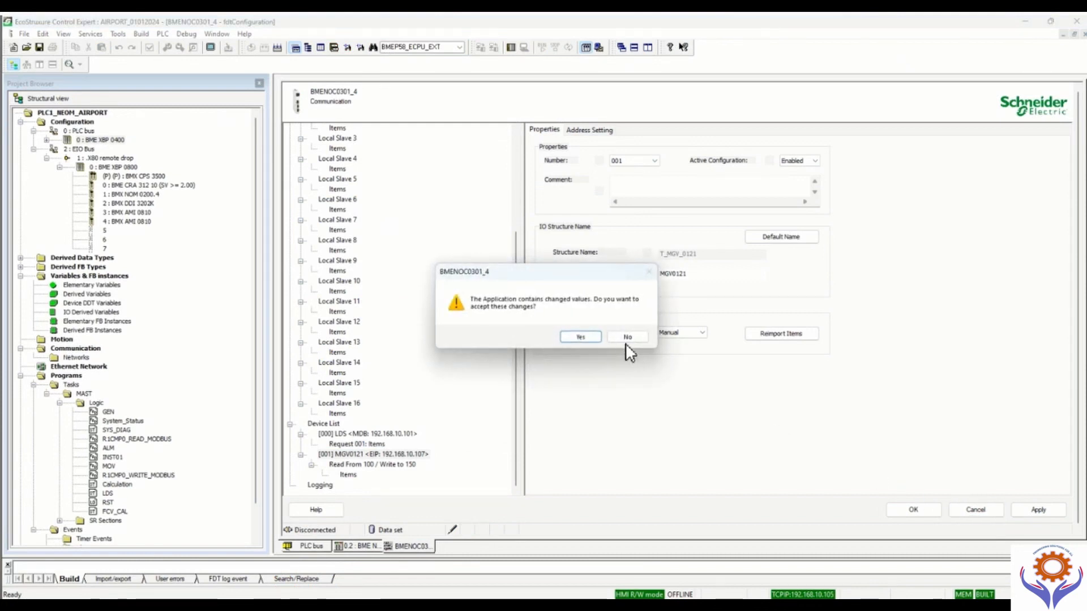
{"action": "left_click", "coordinate": [626, 339]}
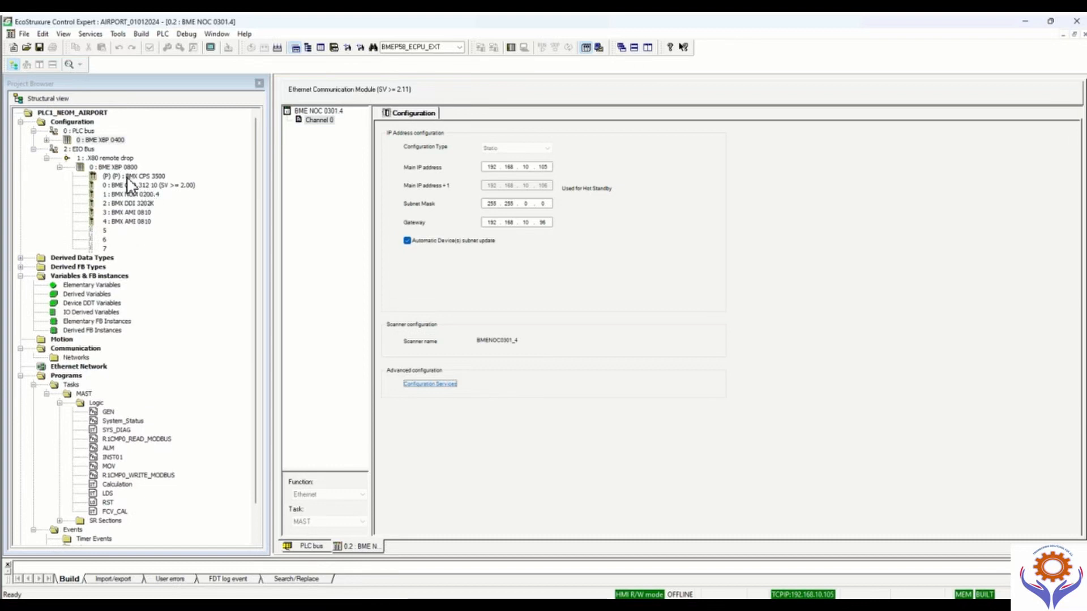
- Return to the PLC bus layout and open the BME NUA 0100 module's configuration
{"action": "left_click", "coordinate": [312, 546]}
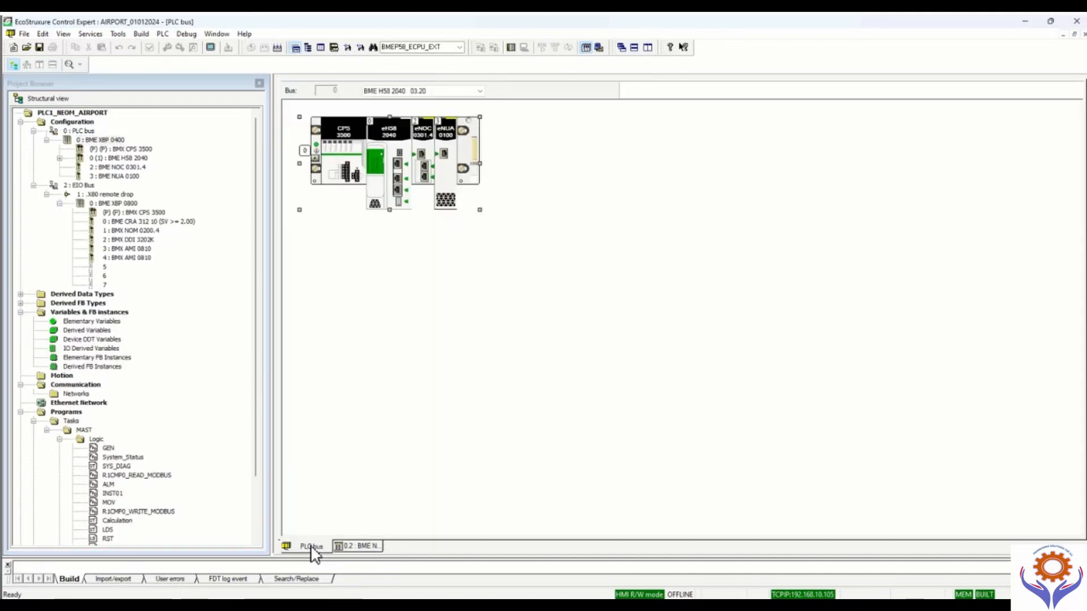
{"action": "left_click", "coordinate": [447, 199]}
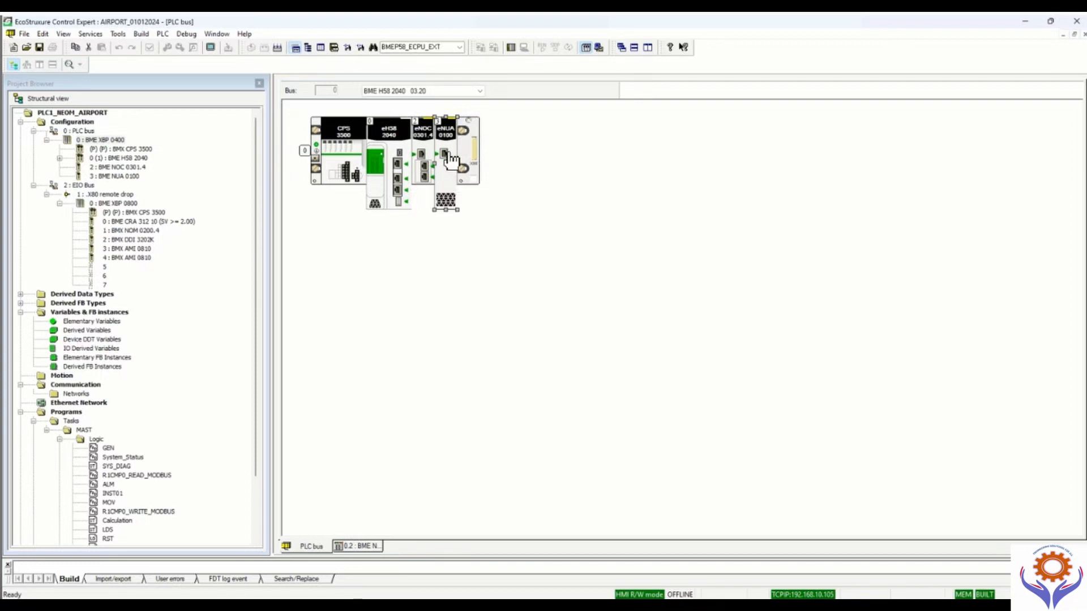
{"action": "double_click", "coordinate": [451, 160]}
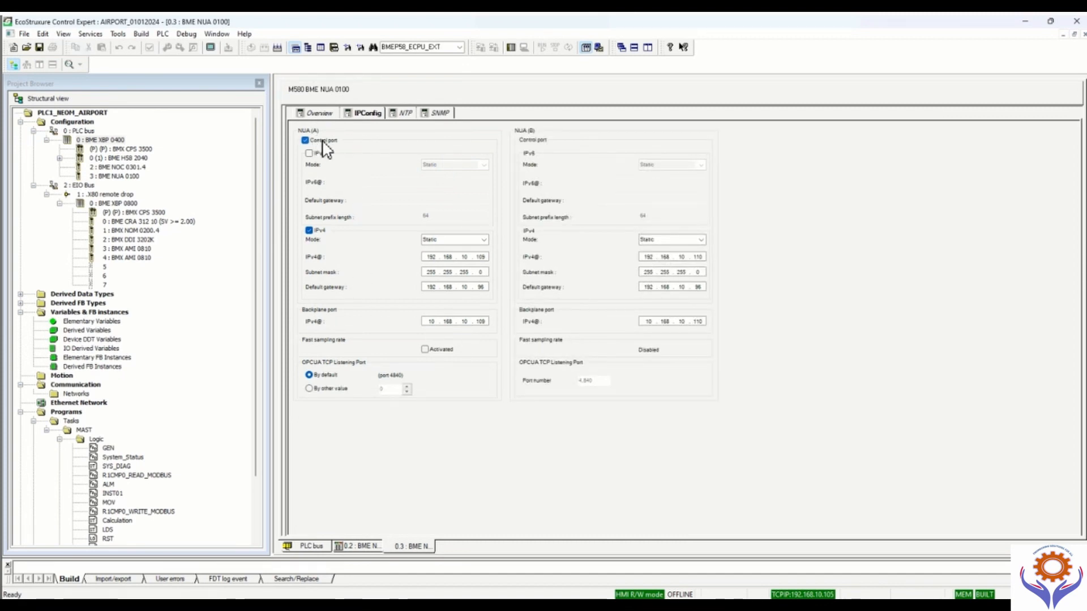
- Examine the BME NUA 0100 module's specifications overview, IP configuration, NTP server and SNMP settings
{"action": "left_click", "coordinate": [320, 113]}
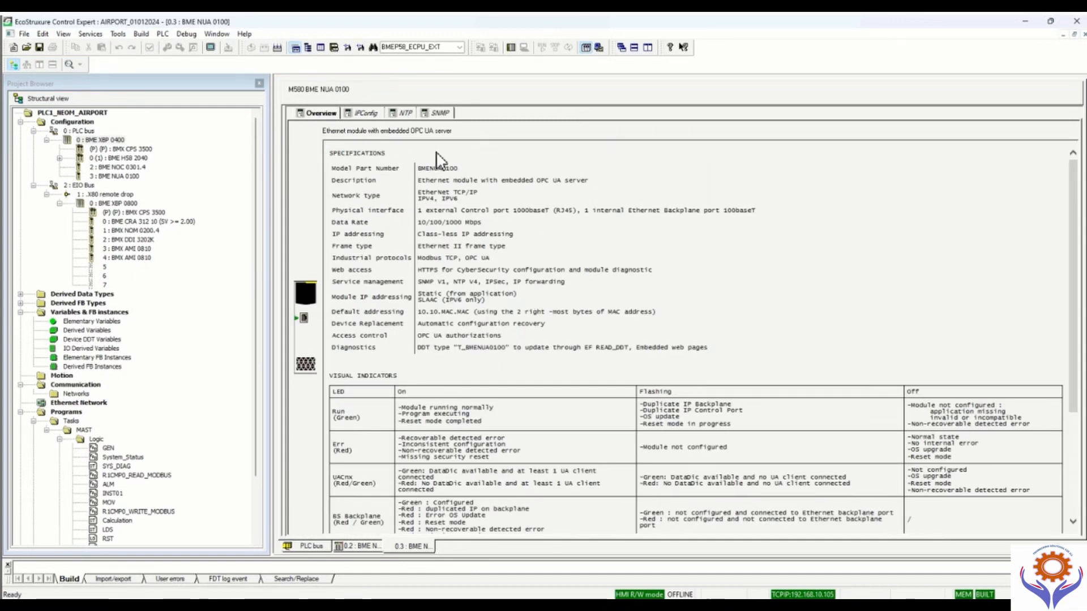
{"action": "left_click", "coordinate": [365, 113]}
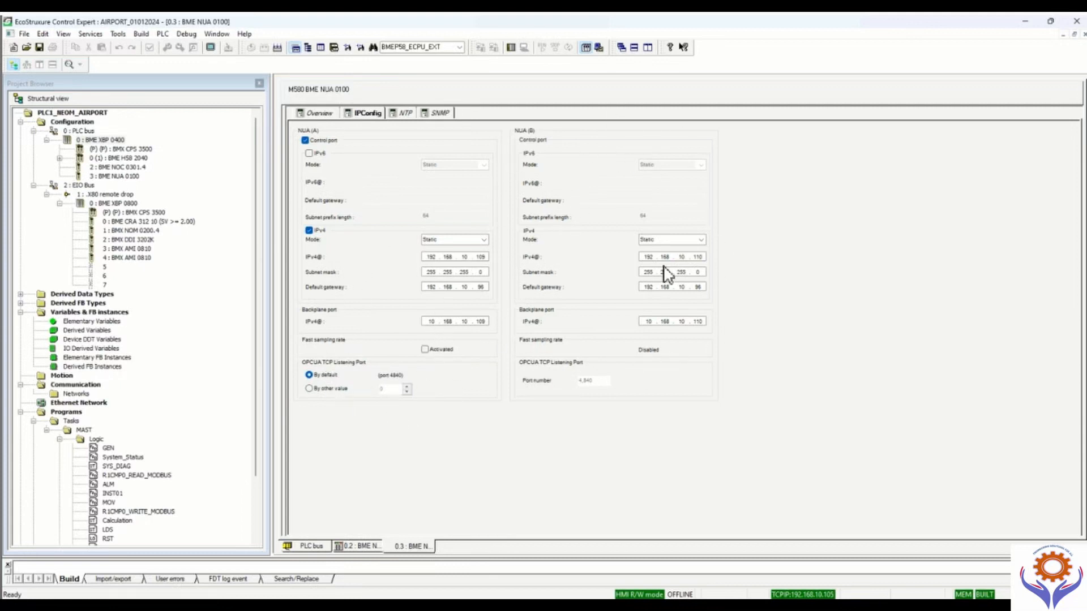
{"action": "left_click", "coordinate": [407, 115]}
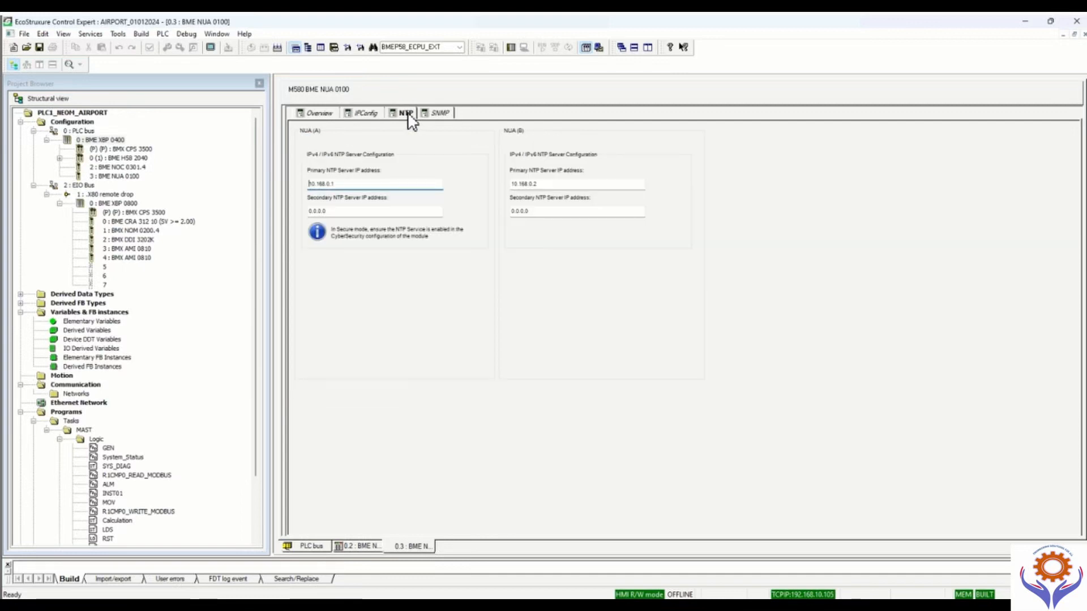
{"action": "left_click", "coordinate": [439, 116]}
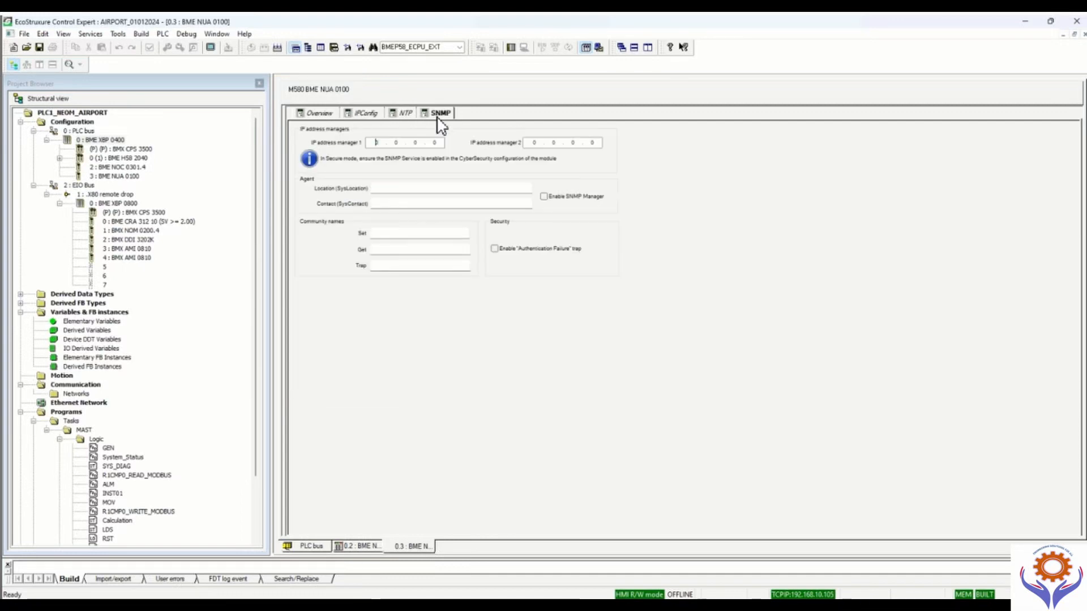
{"action": "left_click", "coordinate": [317, 116]}
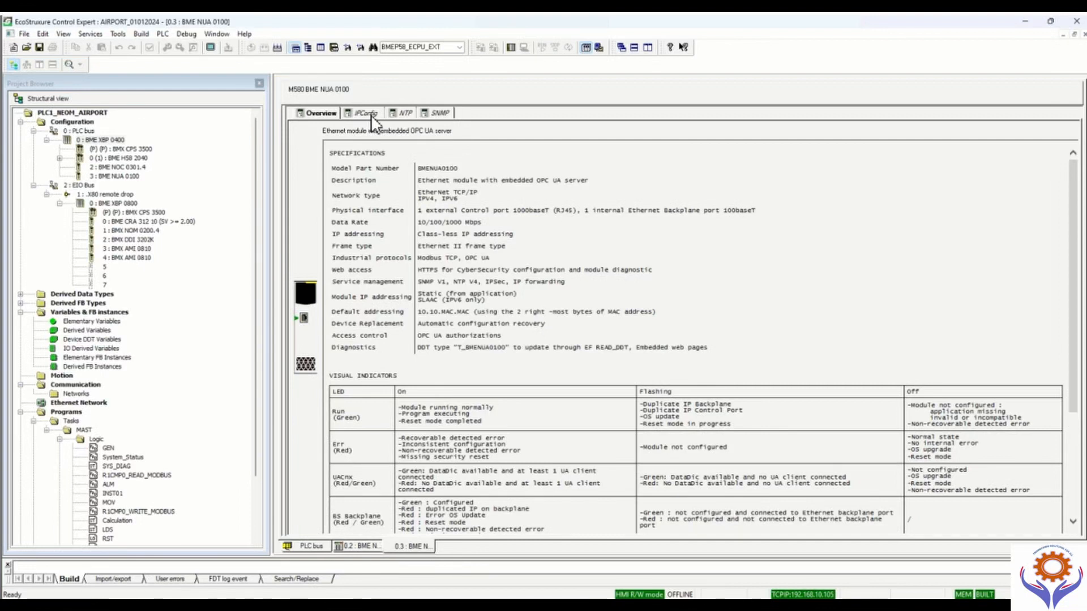
{"action": "left_click", "coordinate": [371, 115]}
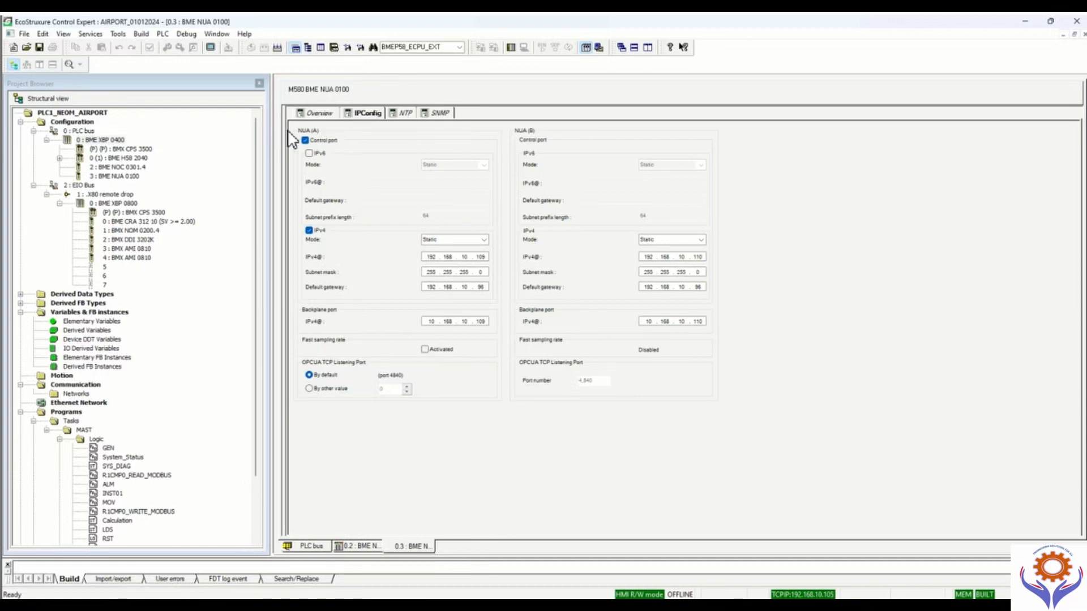
{"action": "left_click", "coordinate": [313, 116]}
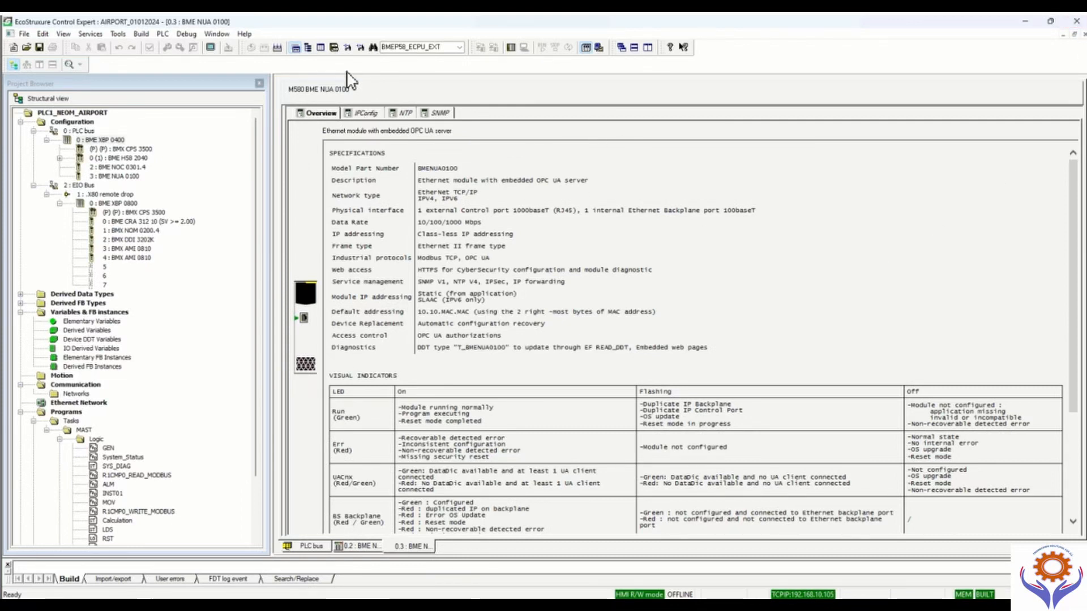
{"action": "left_click", "coordinate": [365, 116]}
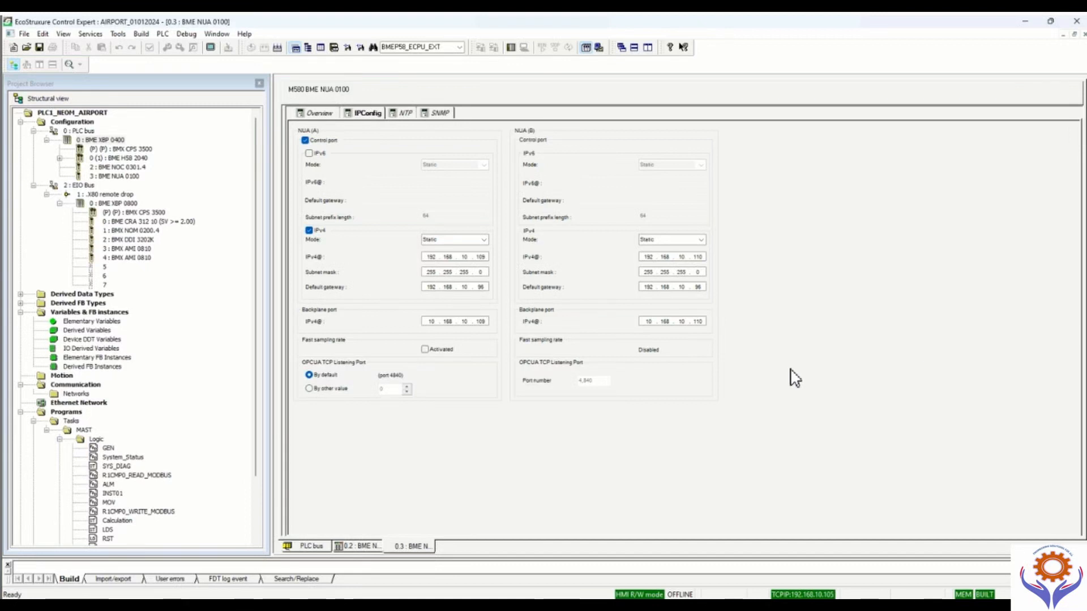
- Show the DTM Browser and select the Remote Bus under BMEP58_ECPU_EXT
{"action": "left_click", "coordinate": [116, 34]}
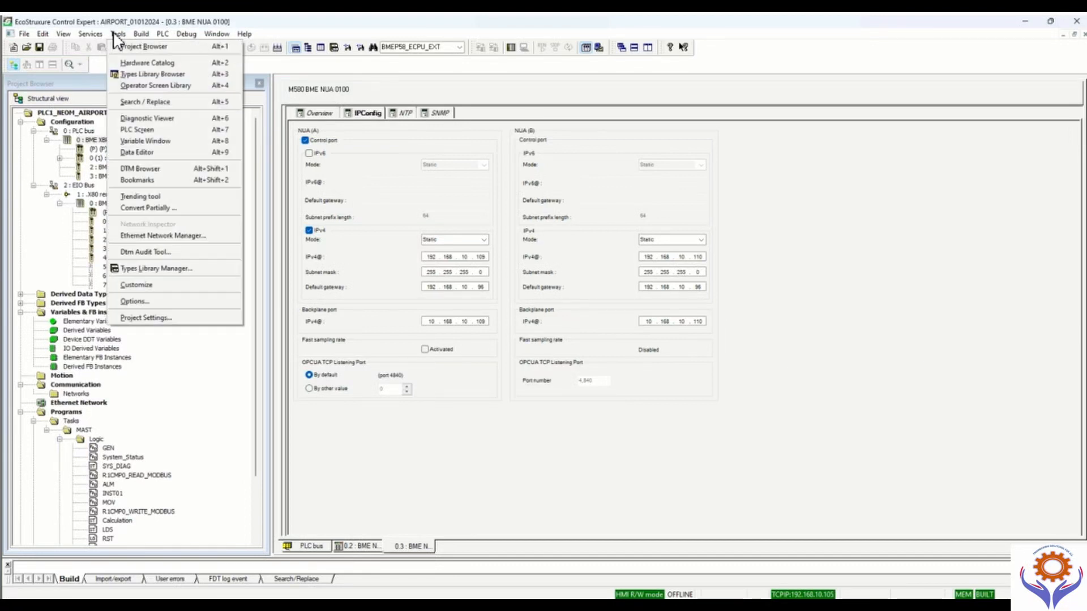
{"action": "left_click", "coordinate": [129, 168]}
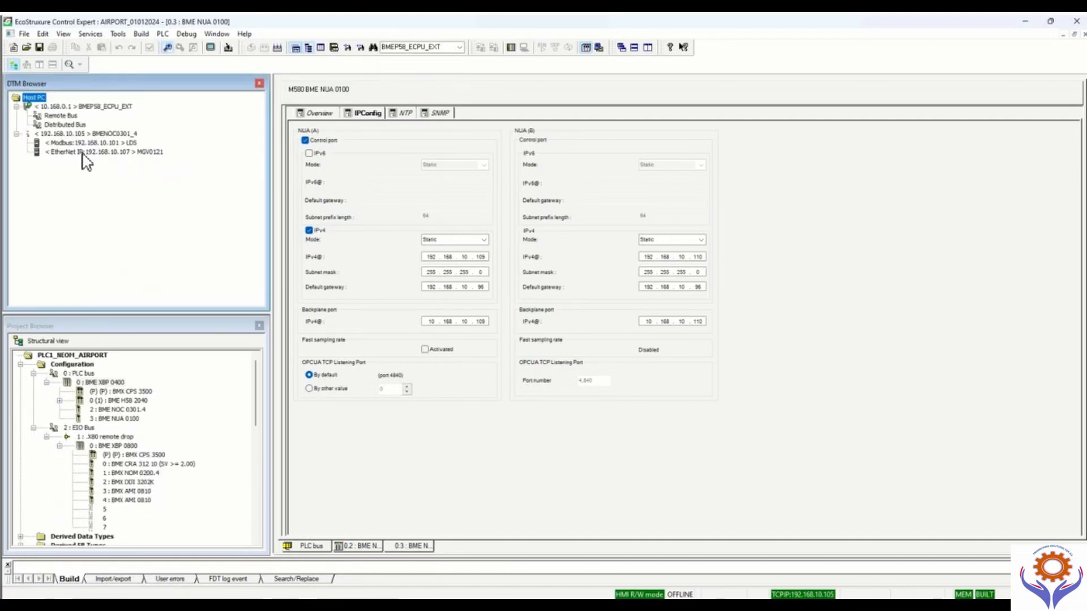
{"action": "left_click", "coordinate": [76, 108]}
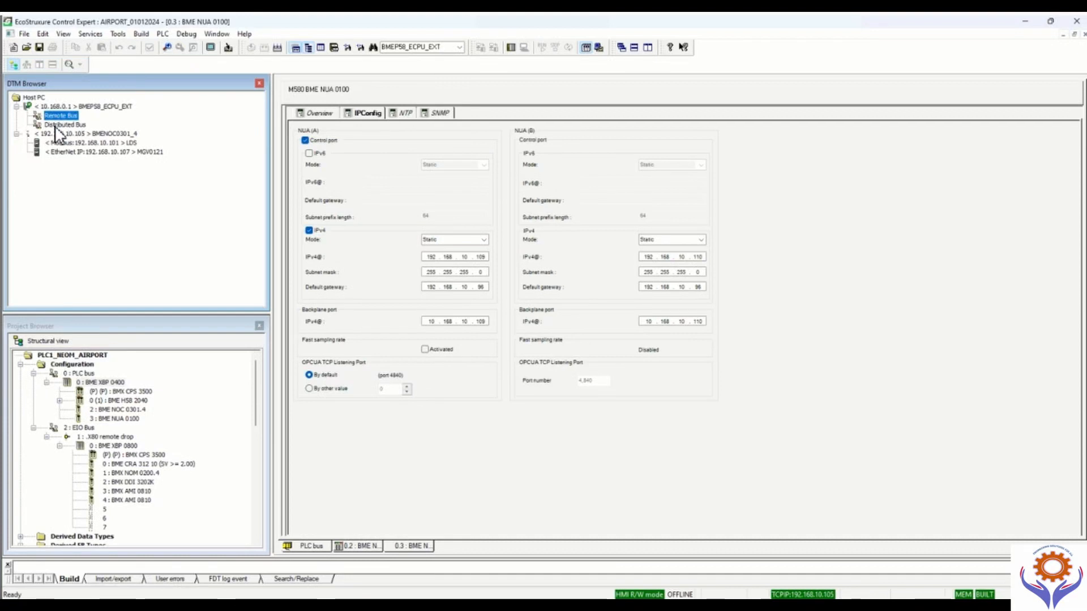
- Look through the Distributed Bus, BMENOC0301_4 and its LDS and MGV0121 devices, and close the DTM Browser
{"action": "left_click", "coordinate": [58, 125]}
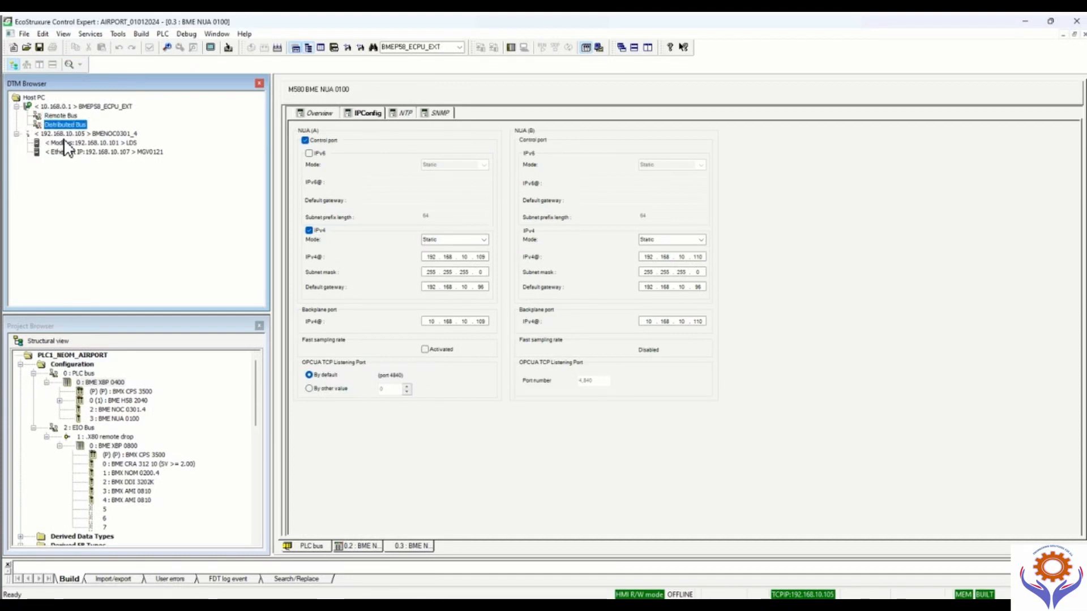
{"action": "left_click", "coordinate": [61, 136]}
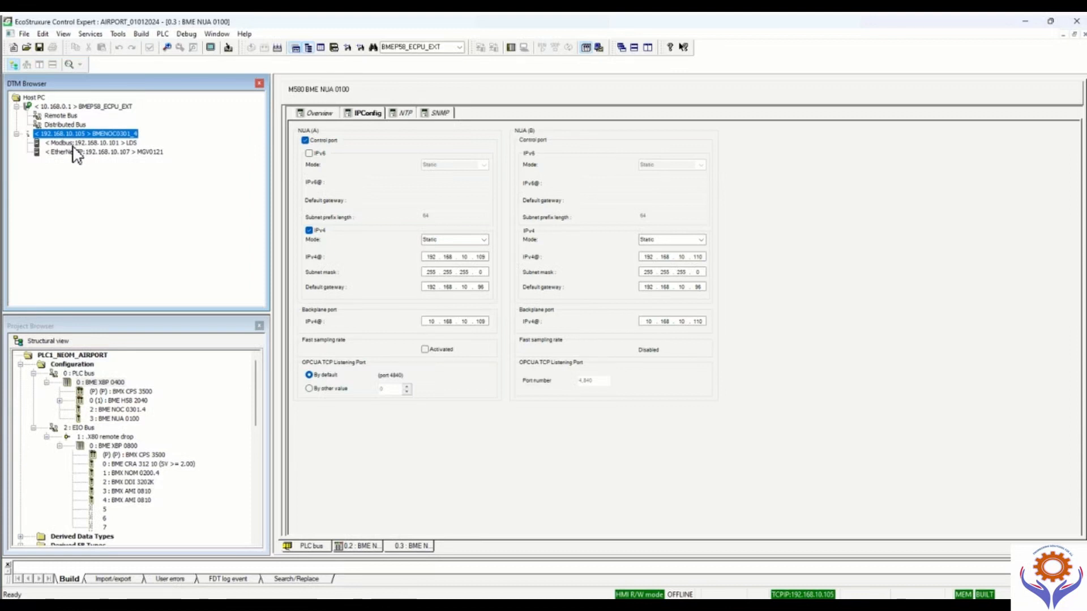
{"action": "left_click", "coordinate": [78, 143]}
{"action": "left_click", "coordinate": [74, 152]}
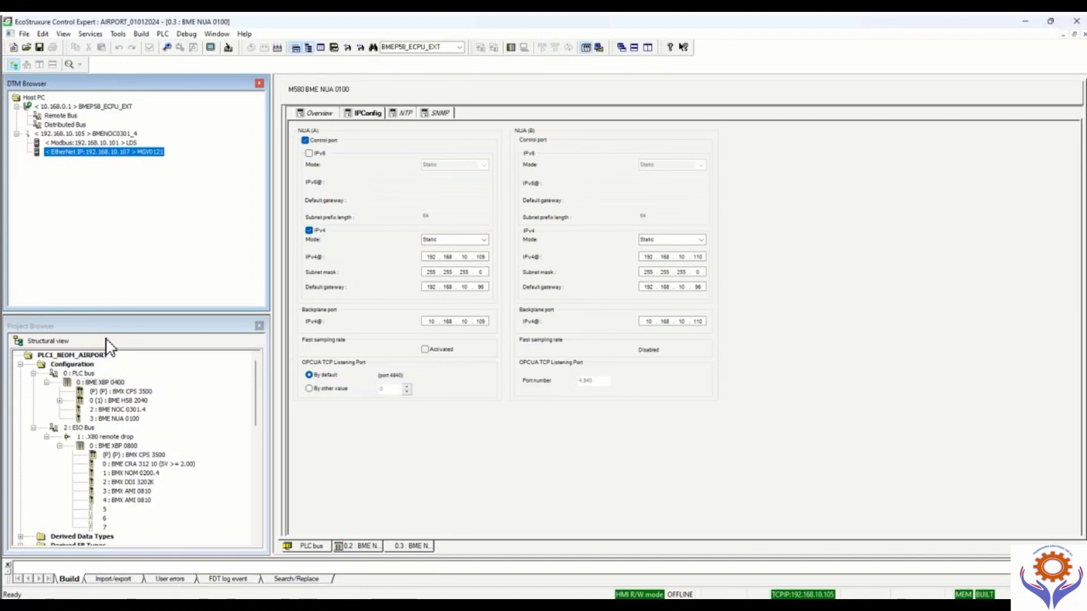
{"action": "left_click", "coordinate": [259, 85]}
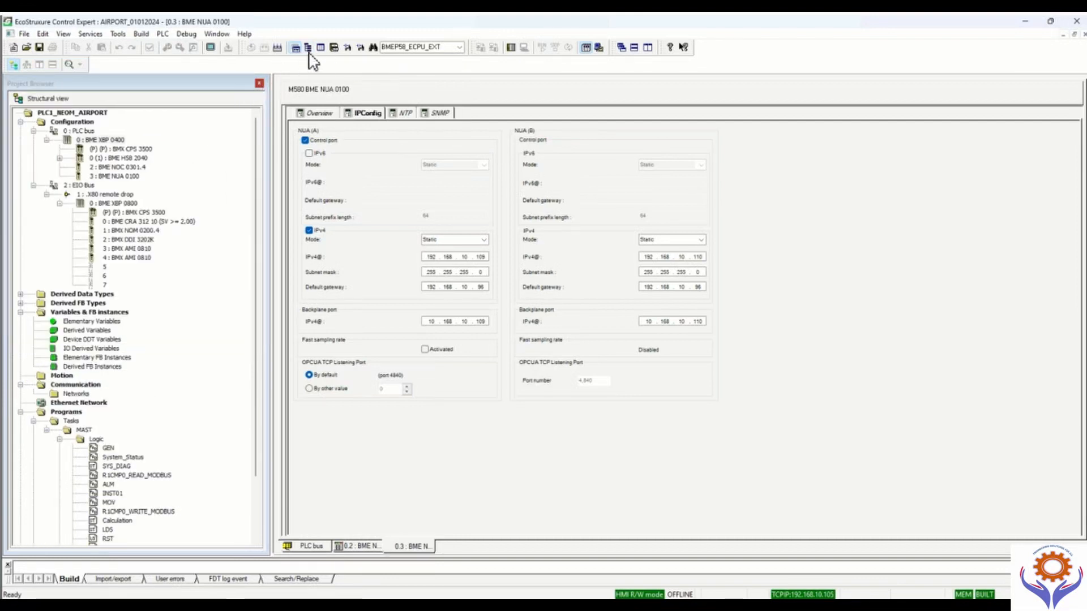
- Connect to the PLC and close the BME NOC 0301.4 module's configuration window
{"action": "left_click", "coordinate": [516, 50]}
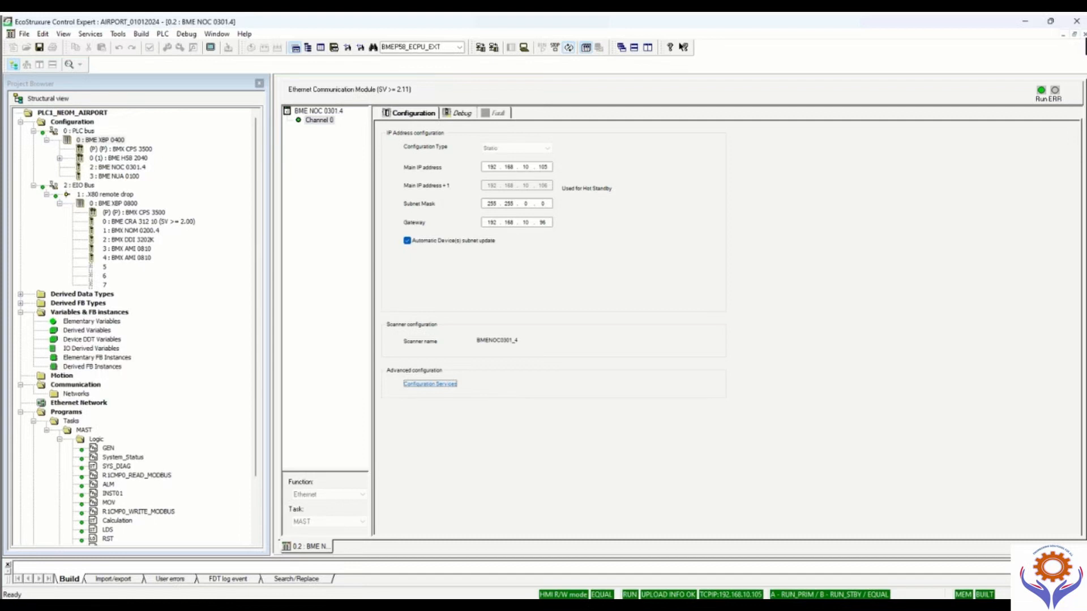
{"action": "left_click", "coordinate": [1084, 34]}
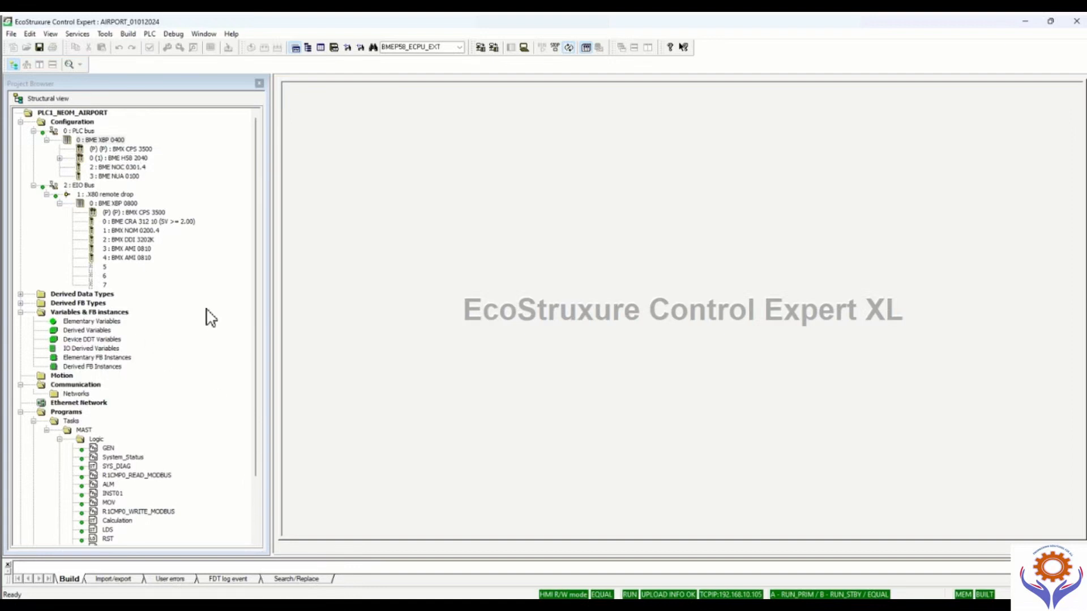
- Open the BME XBP 0400 rack on the PLC bus and review the project structure down to Documentation
{"action": "double_click", "coordinate": [113, 140]}
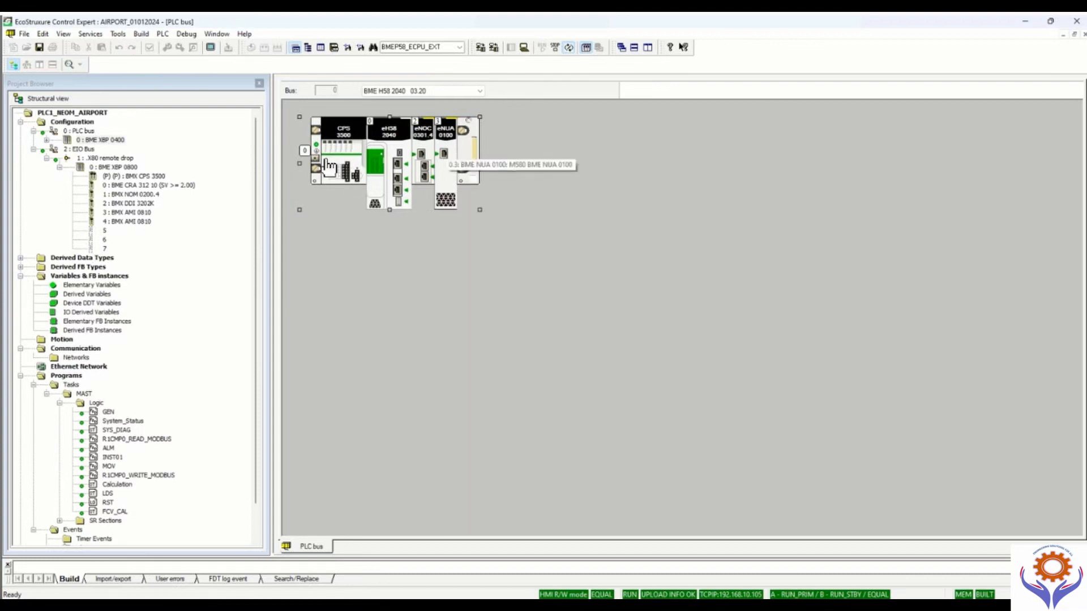
{"action": "left_click", "coordinate": [47, 140]}
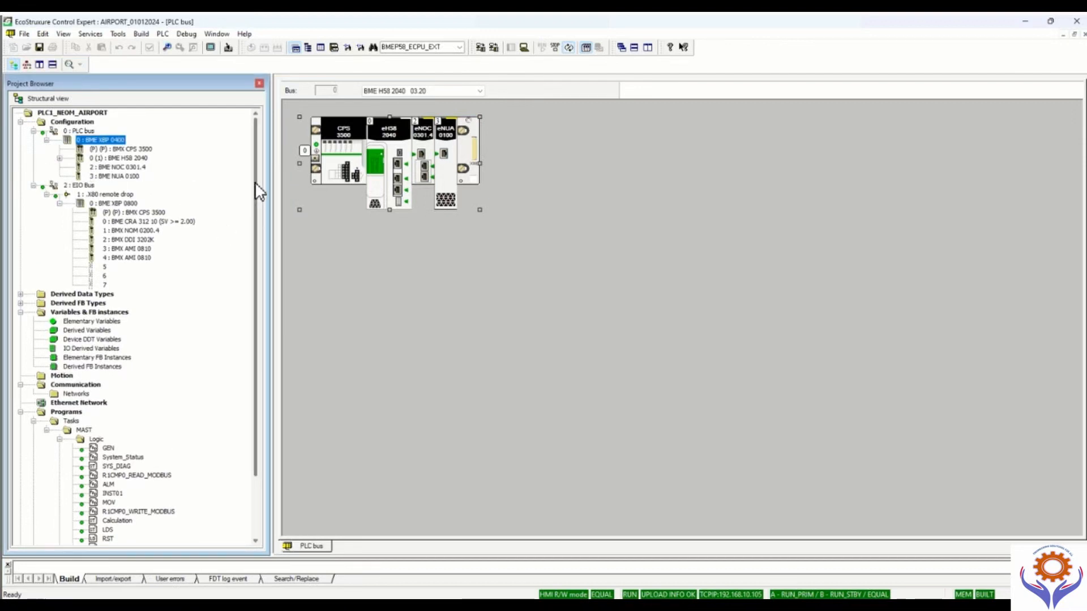
{"action": "scroll", "coordinate": [238, 272], "scroll_direction": "down", "scroll_amount": 3}
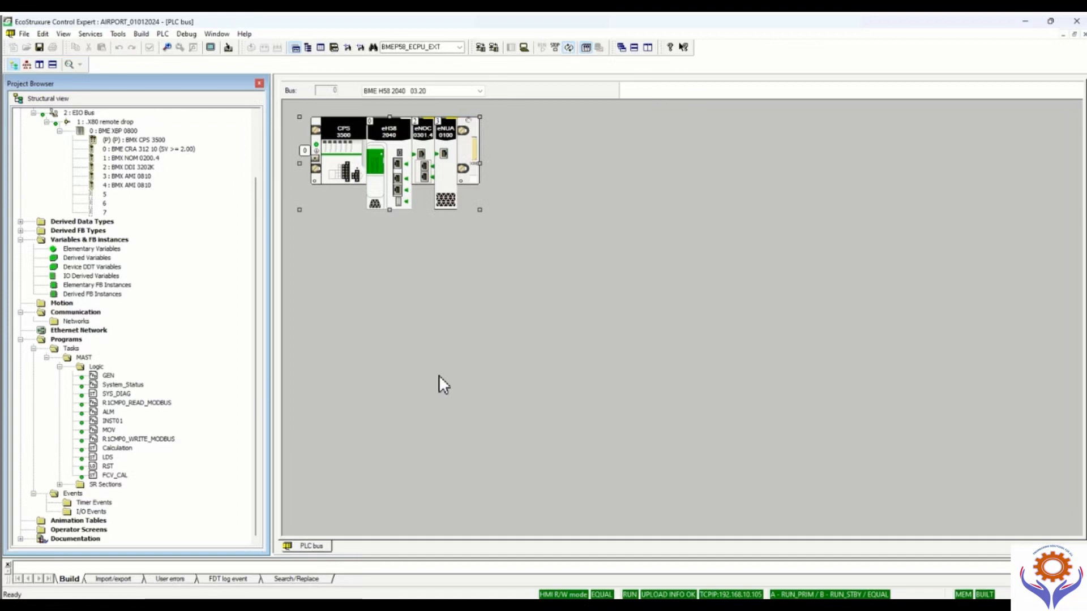
- Open the BME NUA 0100 module from the rack to check its control port IPv4 configuration
{"action": "left_click", "coordinate": [441, 152]}
{"action": "double_click", "coordinate": [441, 151]}
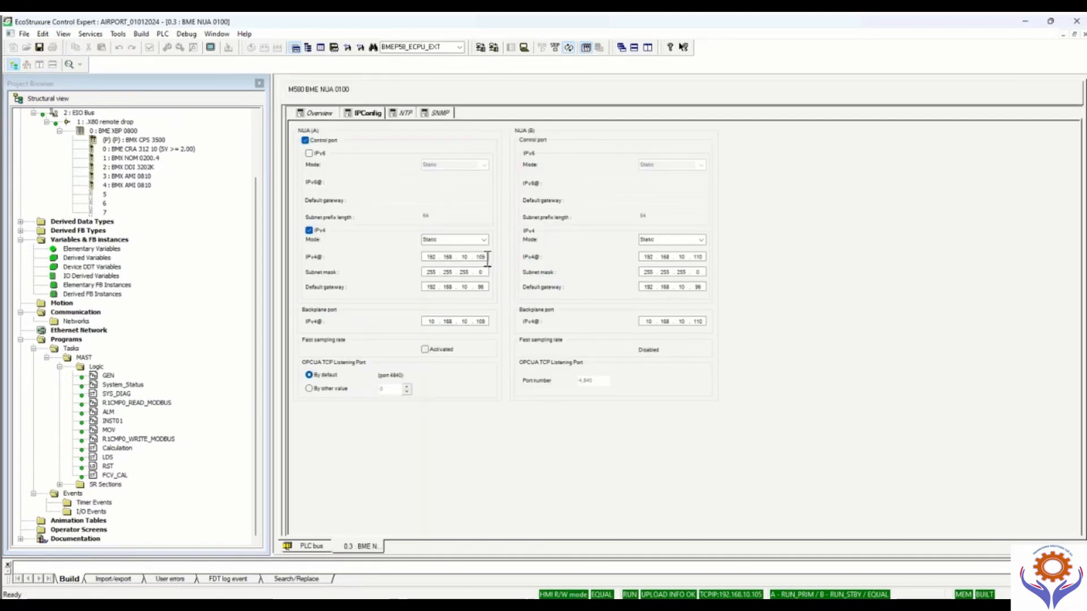
{"action": "left_click", "coordinate": [1084, 34]}
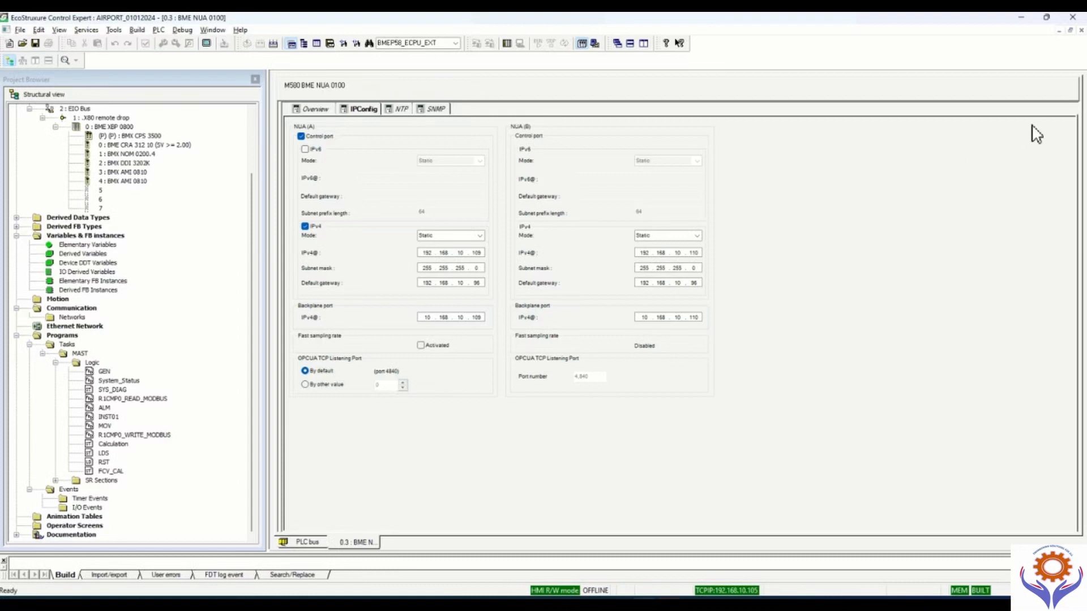
{"action": "left_click", "coordinate": [1058, 30]}
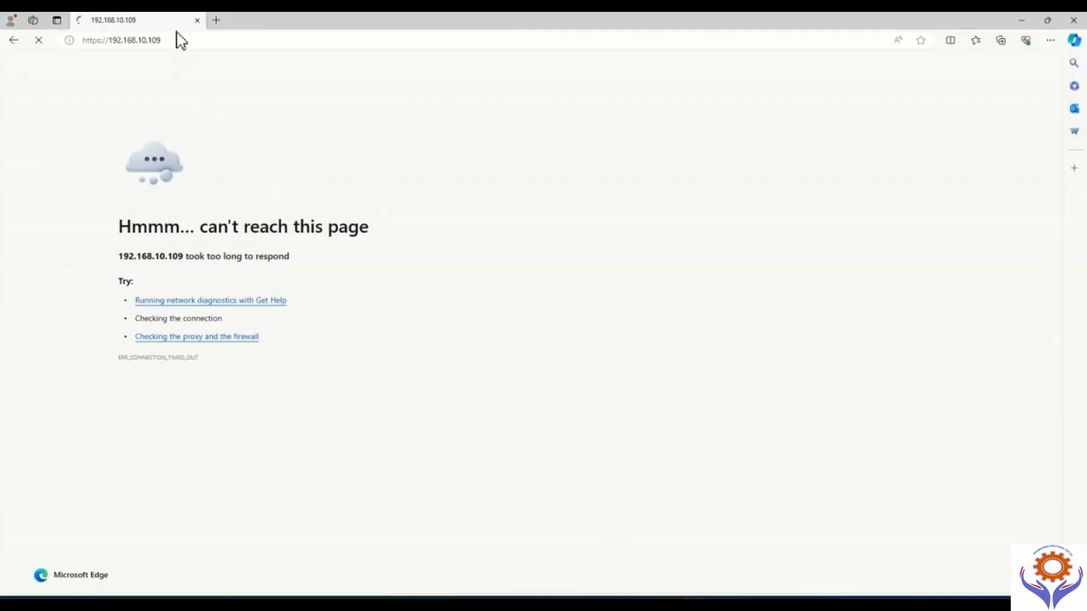
{"action": "left_click", "coordinate": [176, 41]}
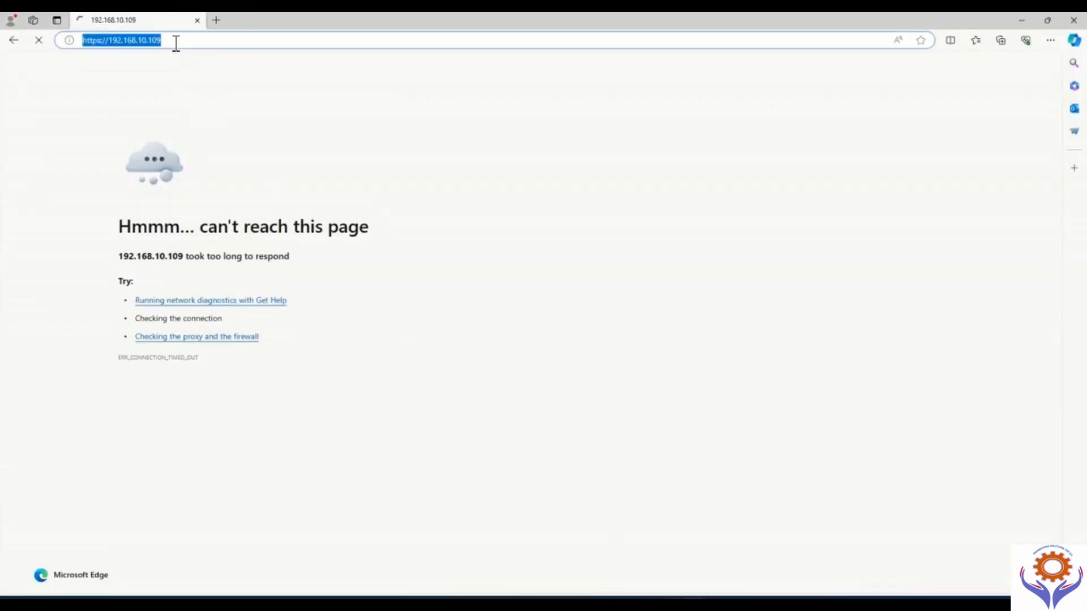
{"action": "left_click", "coordinate": [176, 43]}
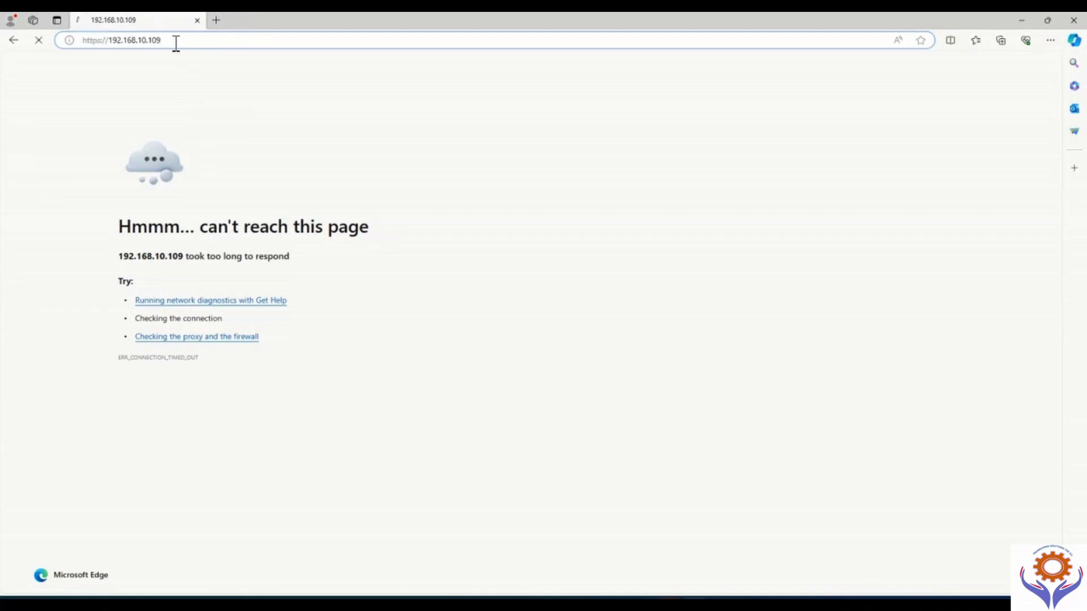
{"action": "key", "text": "BackSpace"}
{"action": "key", "text": "BackSpace"}
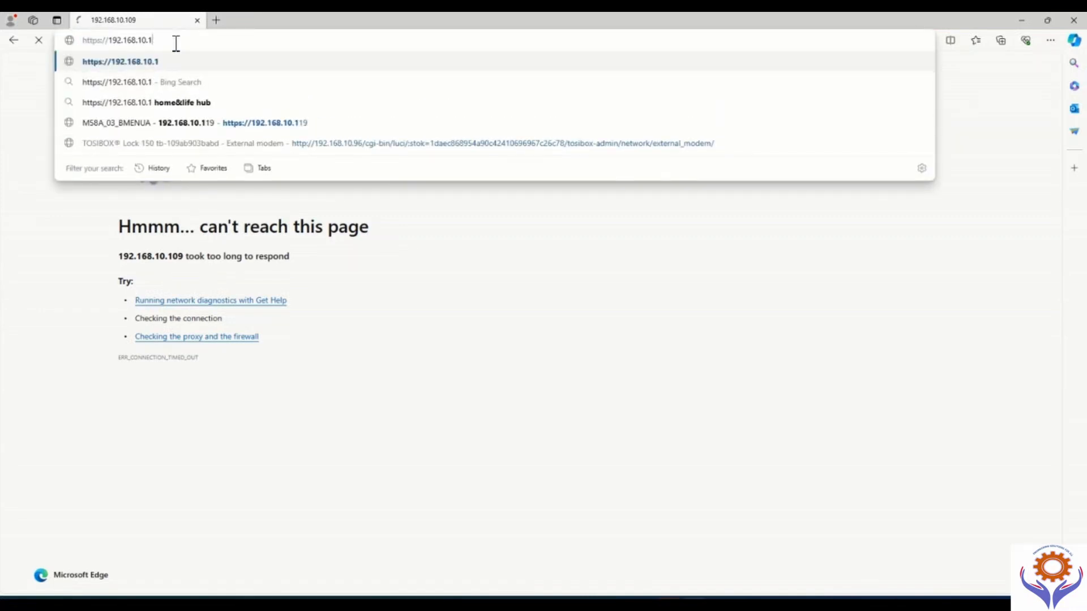
{"action": "type", "text": "10"}
{"action": "key", "text": "Return"}
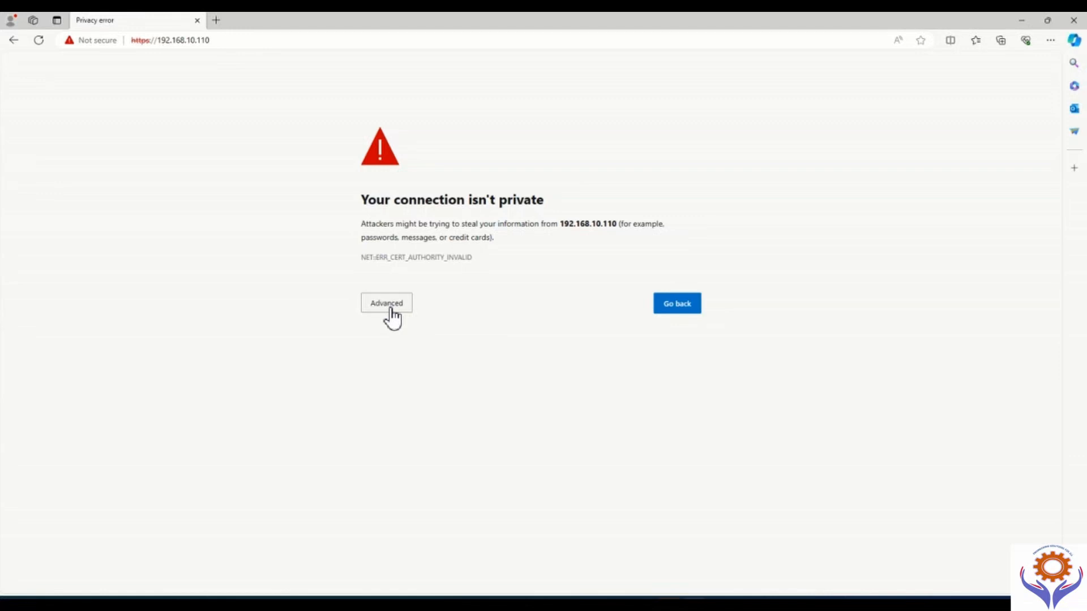
- Continue to 192.168.10.110 past the certificate warning and reload the module's web page
{"action": "left_click", "coordinate": [393, 309]}
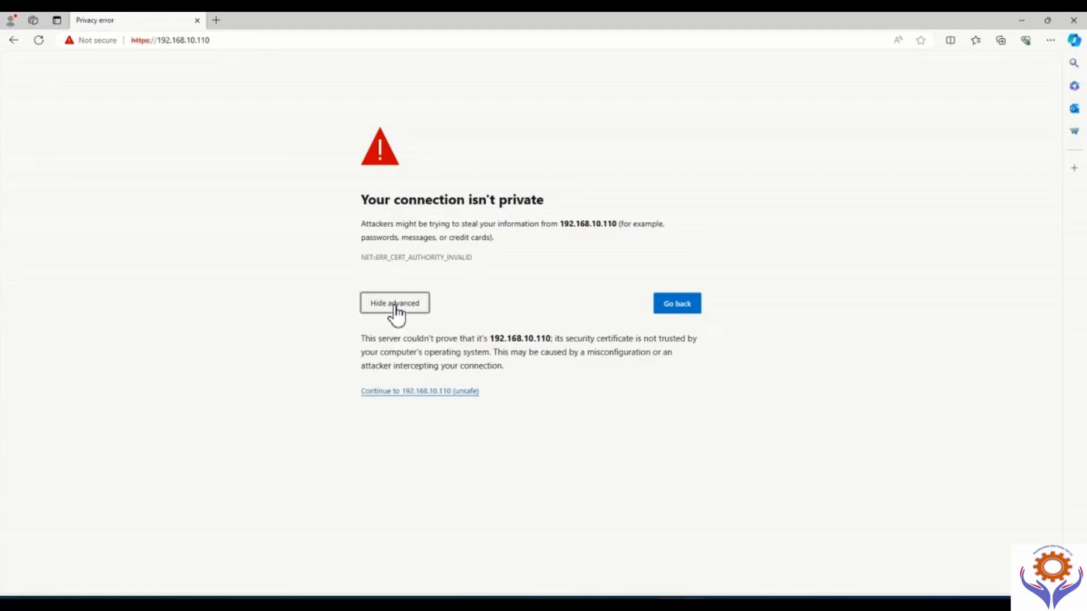
{"action": "left_click", "coordinate": [451, 391]}
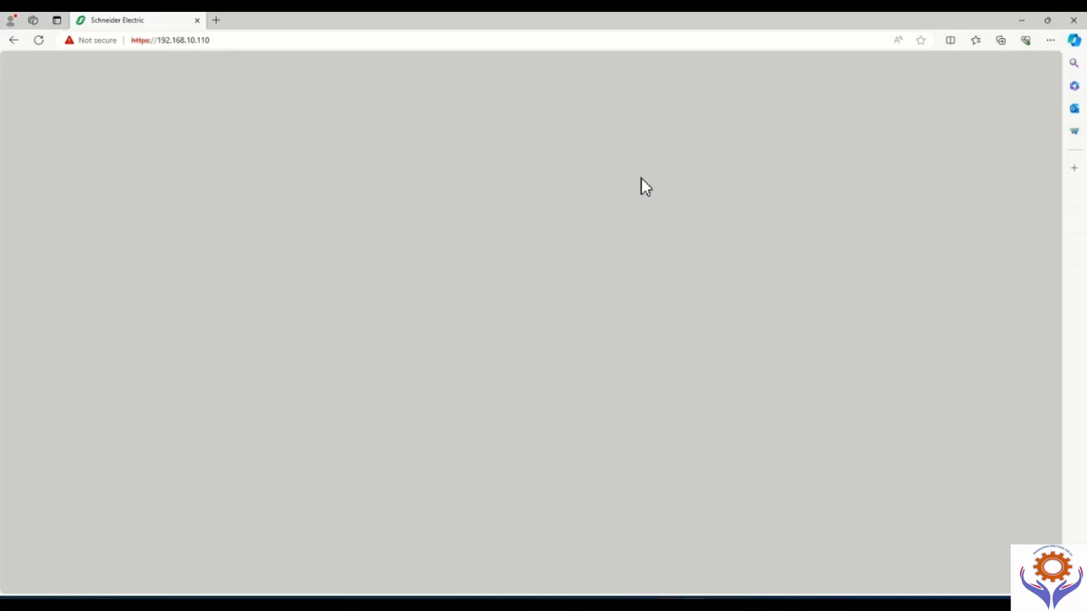
{"action": "left_click", "coordinate": [39, 40]}
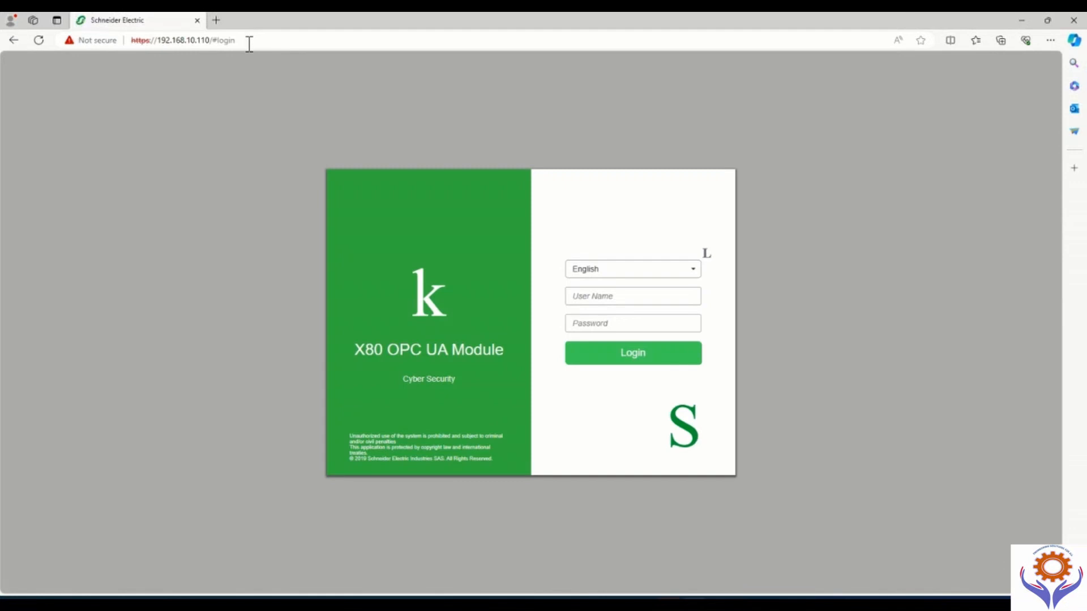
- Log in to the X80 OPC UA Module with the user name admin and the account password
{"action": "left_click", "coordinate": [578, 298]}
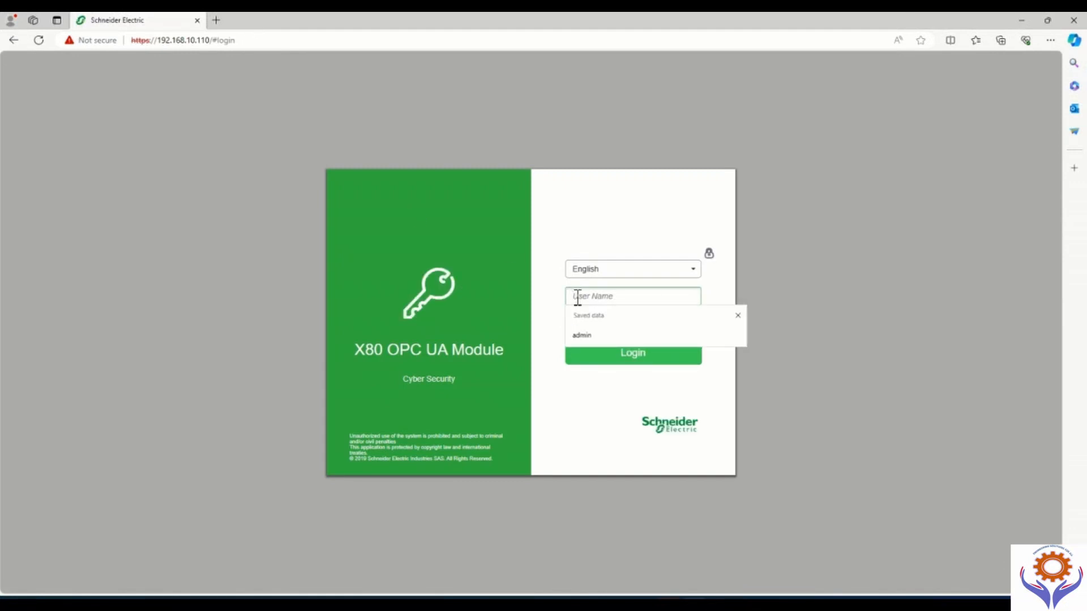
{"action": "left_click", "coordinate": [588, 340]}
{"action": "left_click", "coordinate": [582, 323]}
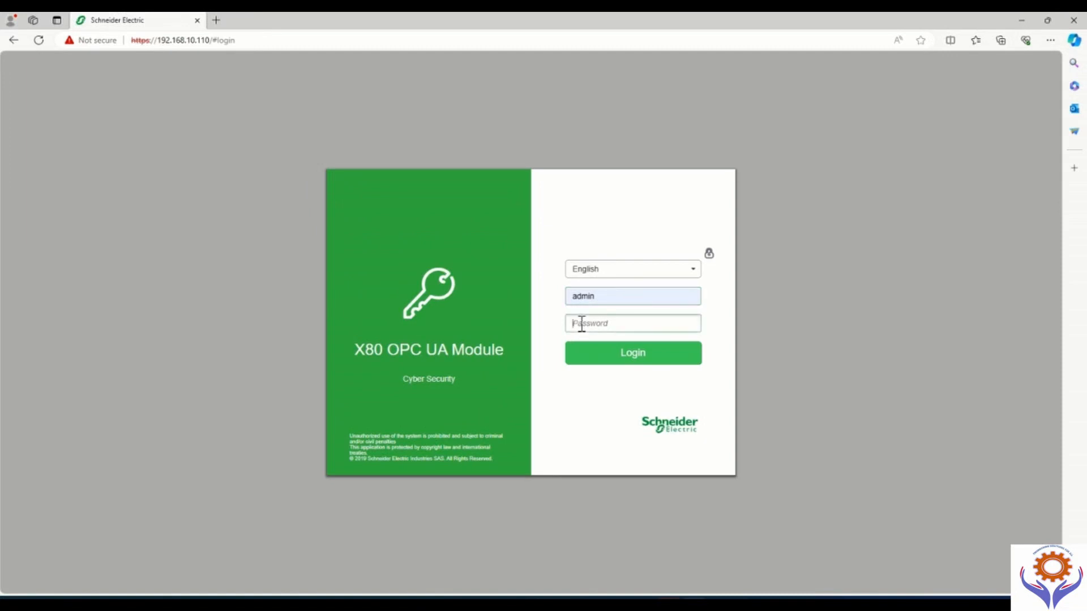
{"action": "type", "text": "****"}
{"action": "key", "text": "BackSpace"}
{"action": "key", "text": "BackSpace"}
{"action": "key", "text": "BackSpace"}
{"action": "type", "text": "*****"}
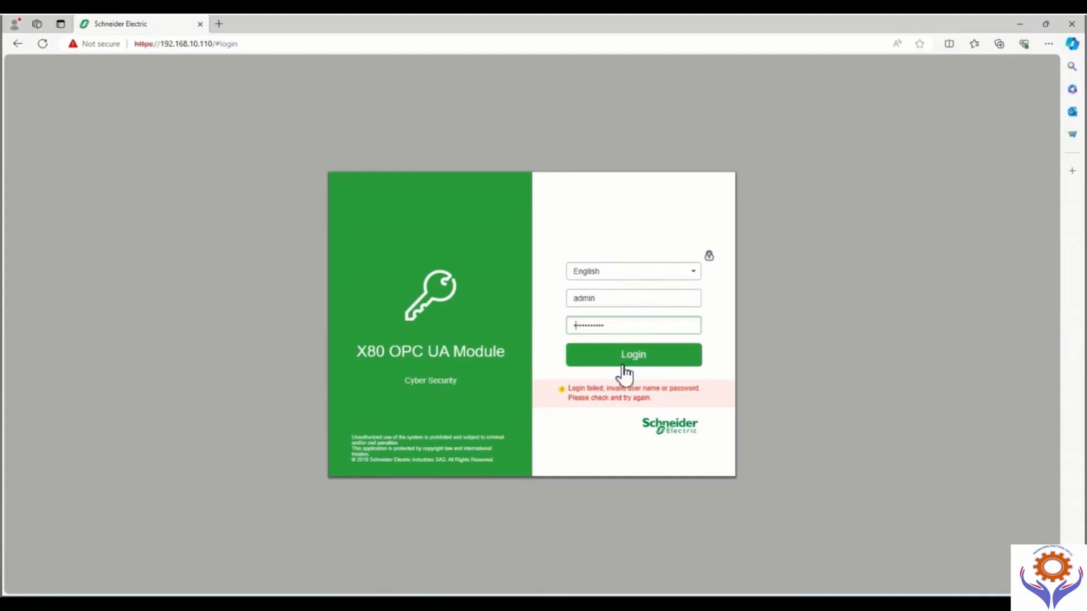
{"action": "left_click", "coordinate": [623, 361]}
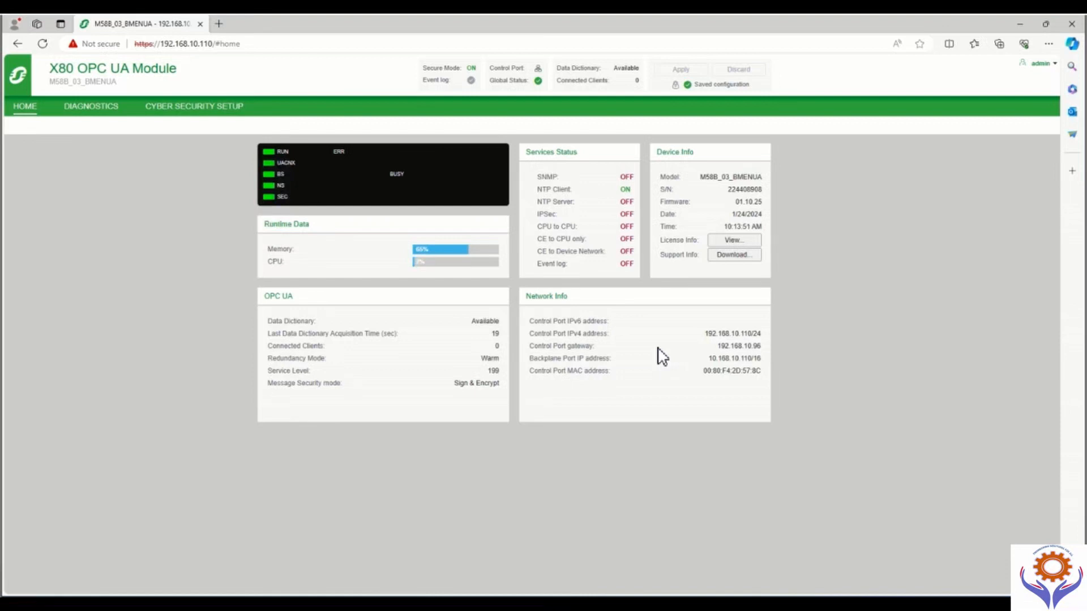
- Look at the Download Support Info dialog on the module's home page and leave it without submitting
{"action": "right_click", "coordinate": [742, 256]}
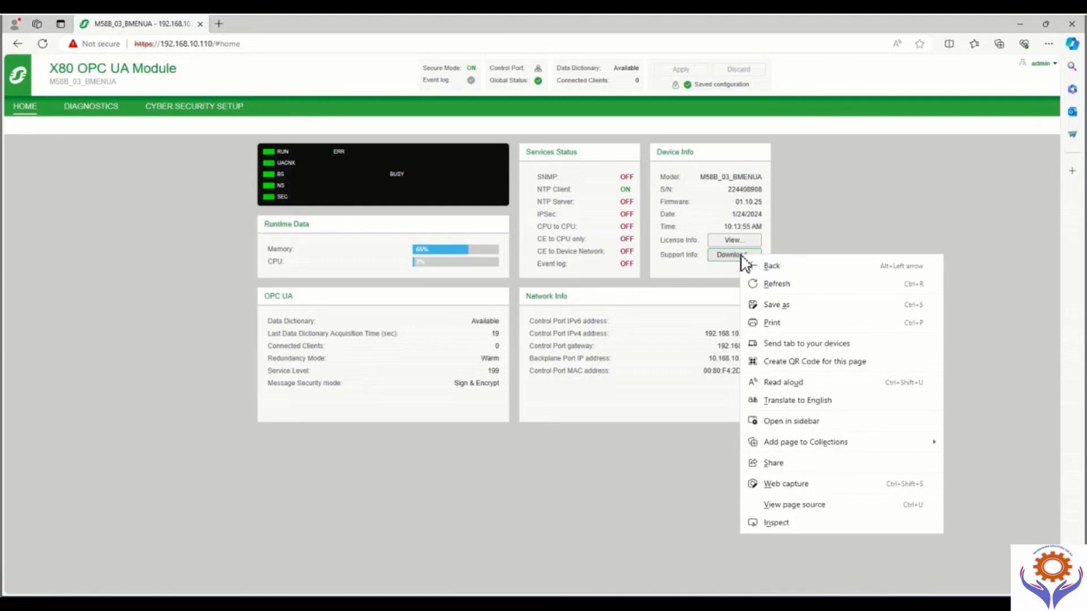
{"action": "left_click", "coordinate": [739, 256]}
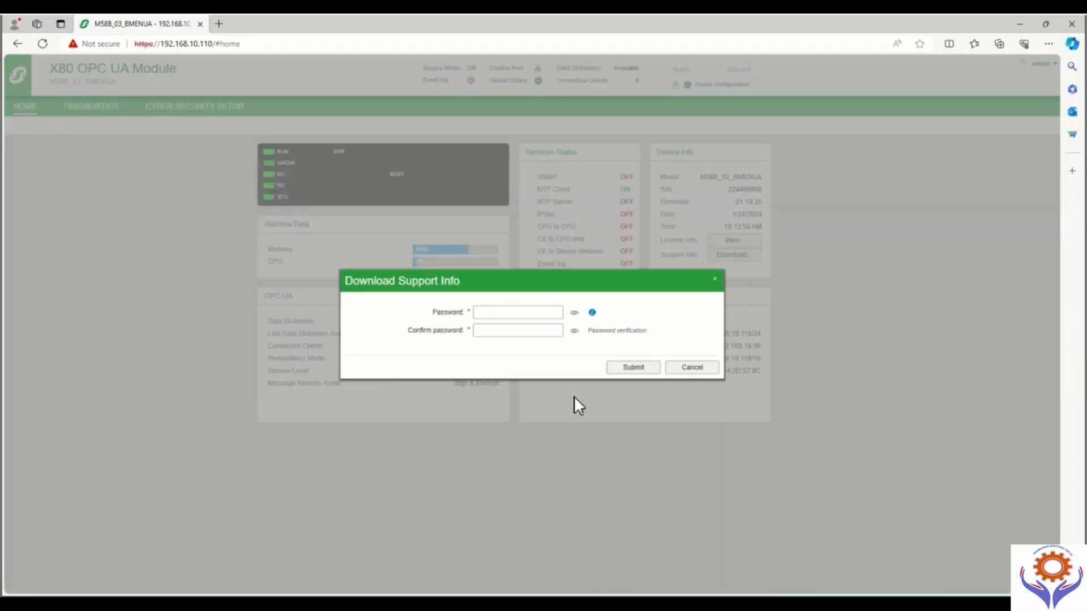
{"action": "left_click", "coordinate": [698, 368]}
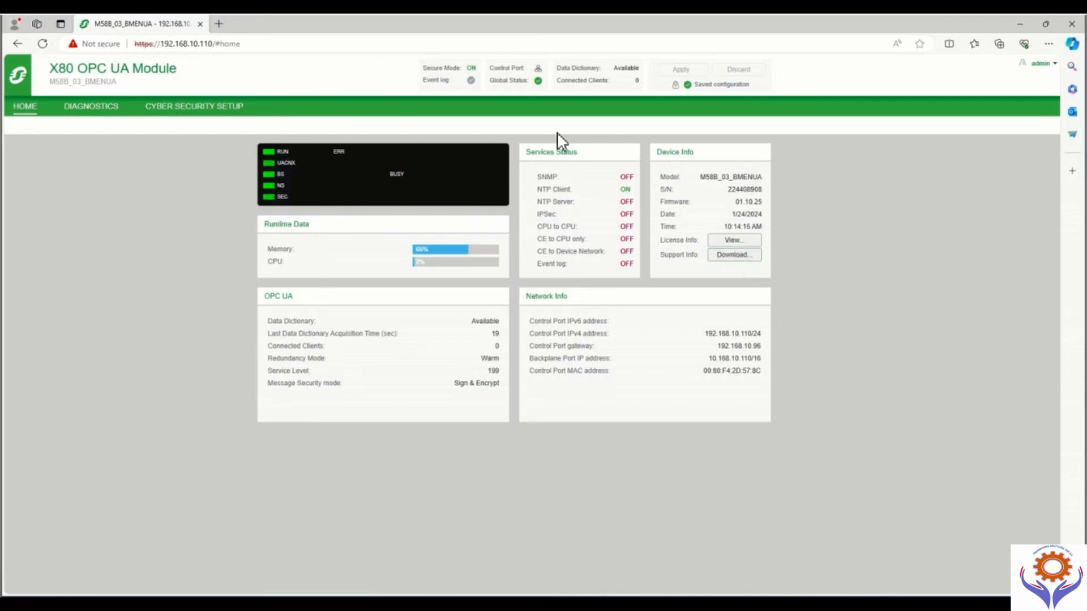
- Open the OPC UA & PLC diagnostics and download the diagnostic information as a log file
{"action": "right_click", "coordinate": [99, 107]}
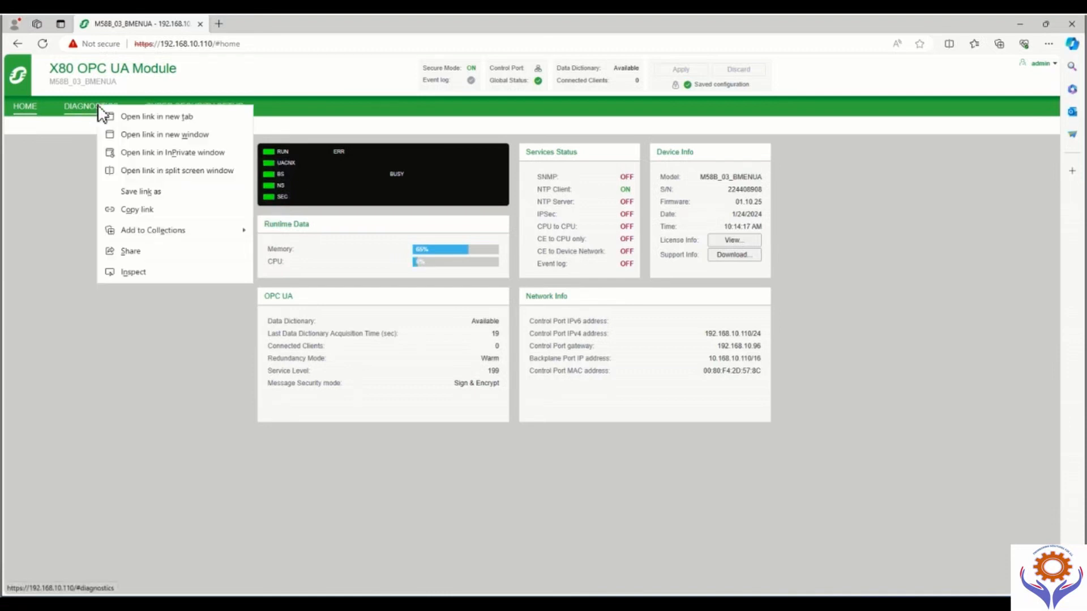
{"action": "left_click", "coordinate": [88, 119]}
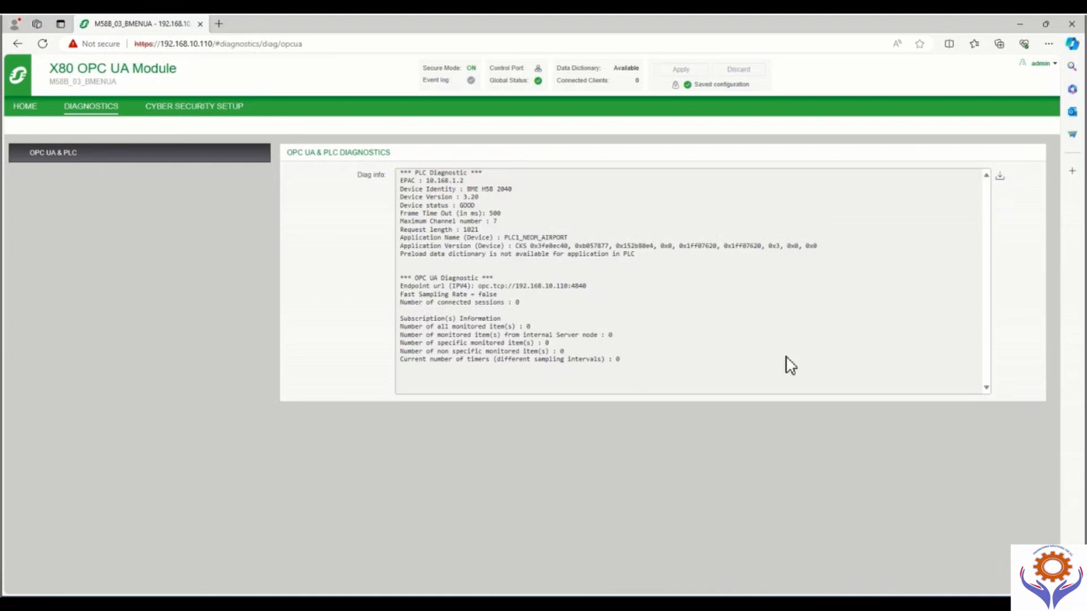
{"action": "left_click", "coordinate": [998, 178]}
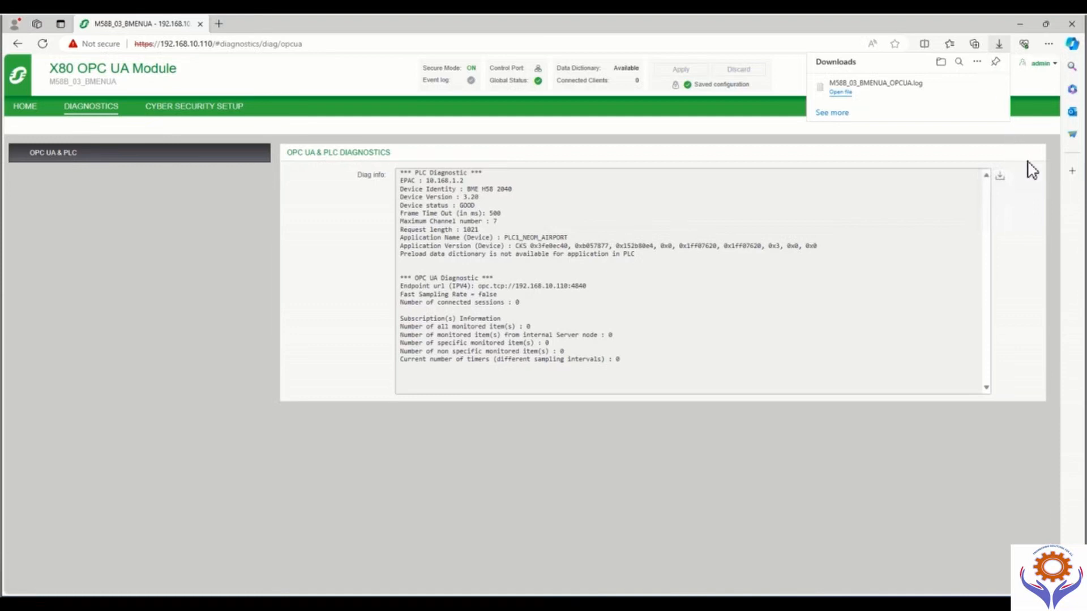
- Review the cyber security settings for user account policy, event logs, network services, IPSec and OPC UA
{"action": "left_click", "coordinate": [206, 111]}
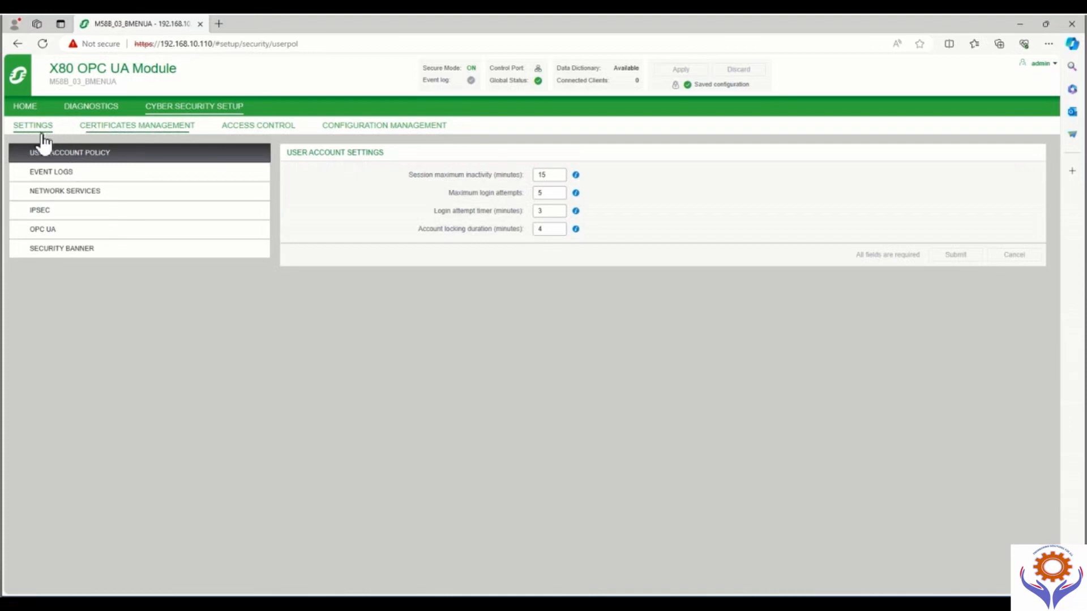
{"action": "right_click", "coordinate": [64, 176]}
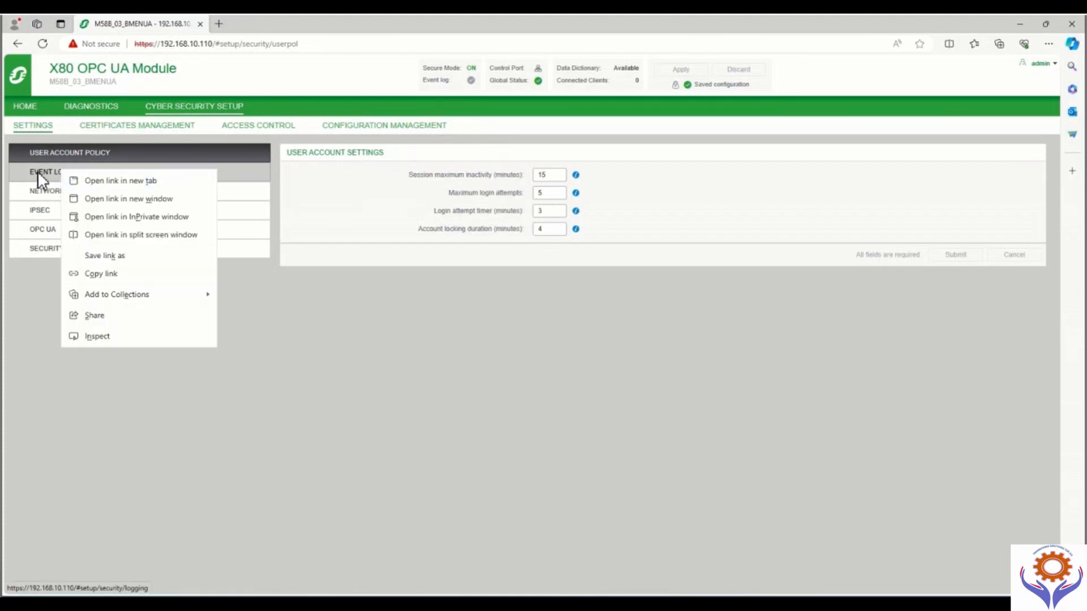
{"action": "left_click", "coordinate": [38, 173]}
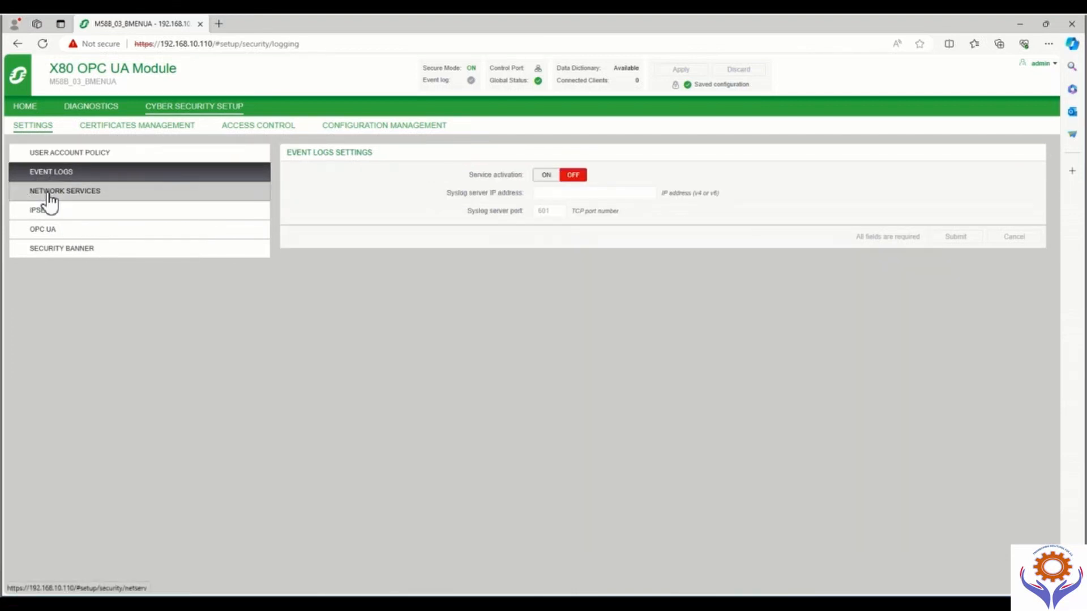
{"action": "left_click", "coordinate": [49, 195]}
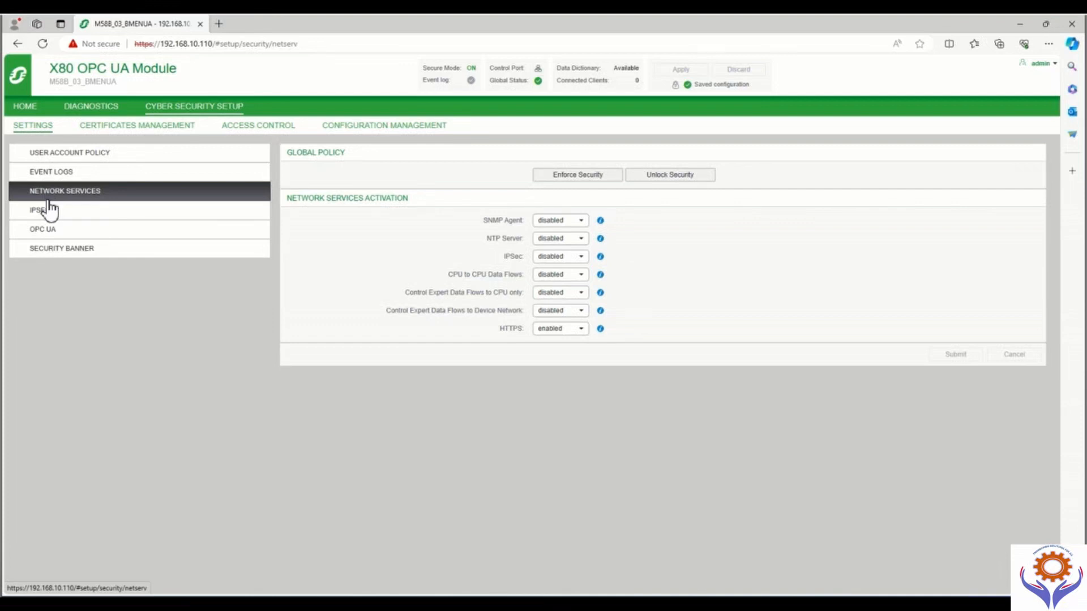
{"action": "left_click", "coordinate": [49, 212]}
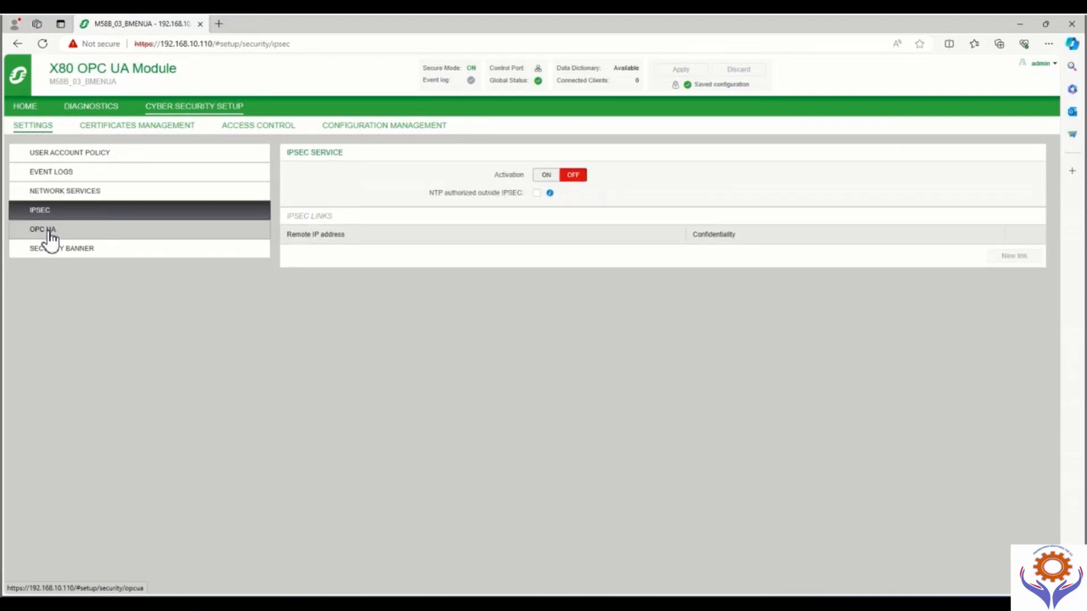
{"action": "left_click", "coordinate": [49, 232]}
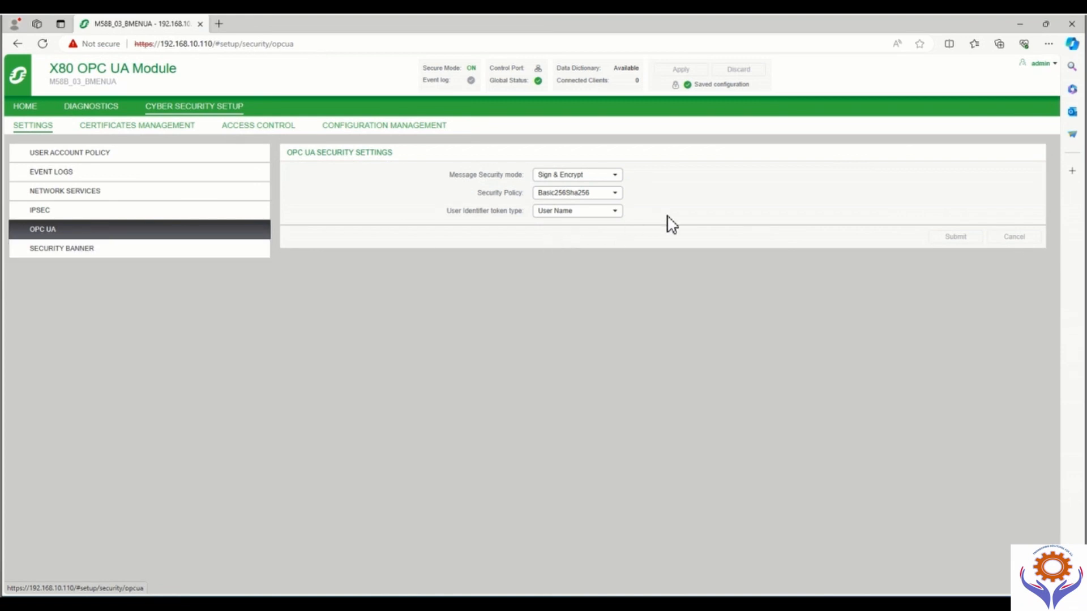
- Check the security banner setting, and download and keep the device certificate from the PKI configuration
{"action": "left_click", "coordinate": [86, 261]}
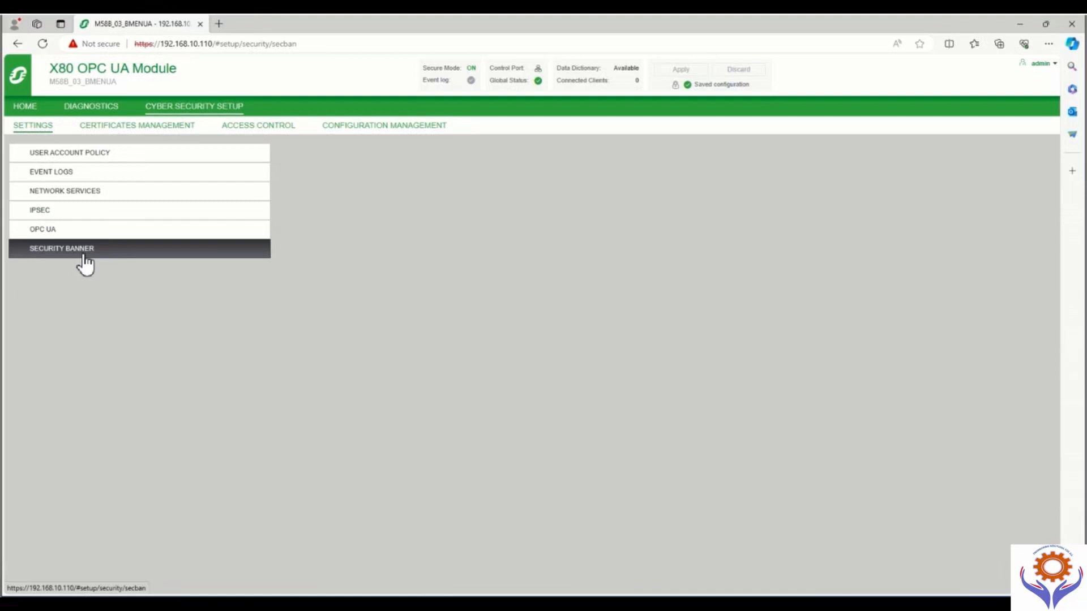
{"action": "left_click", "coordinate": [131, 135]}
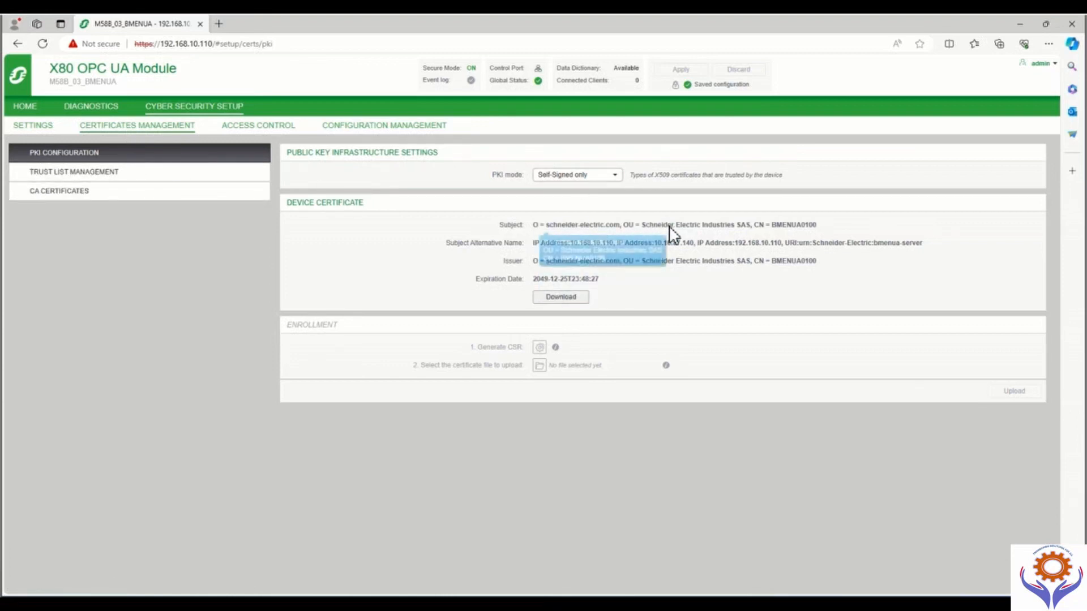
{"action": "left_click", "coordinate": [569, 301]}
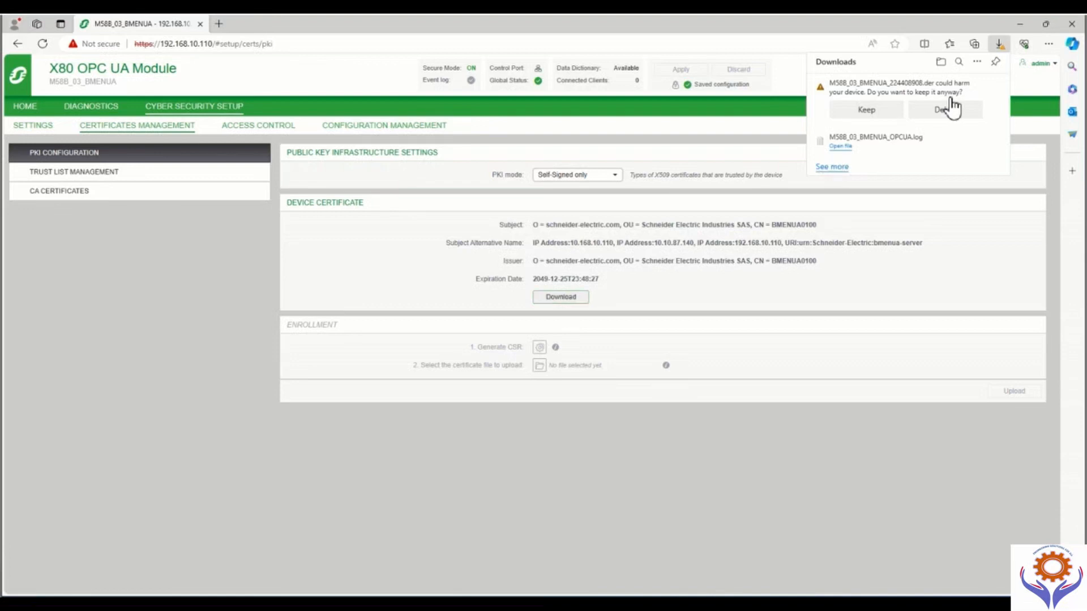
{"action": "left_click", "coordinate": [857, 112]}
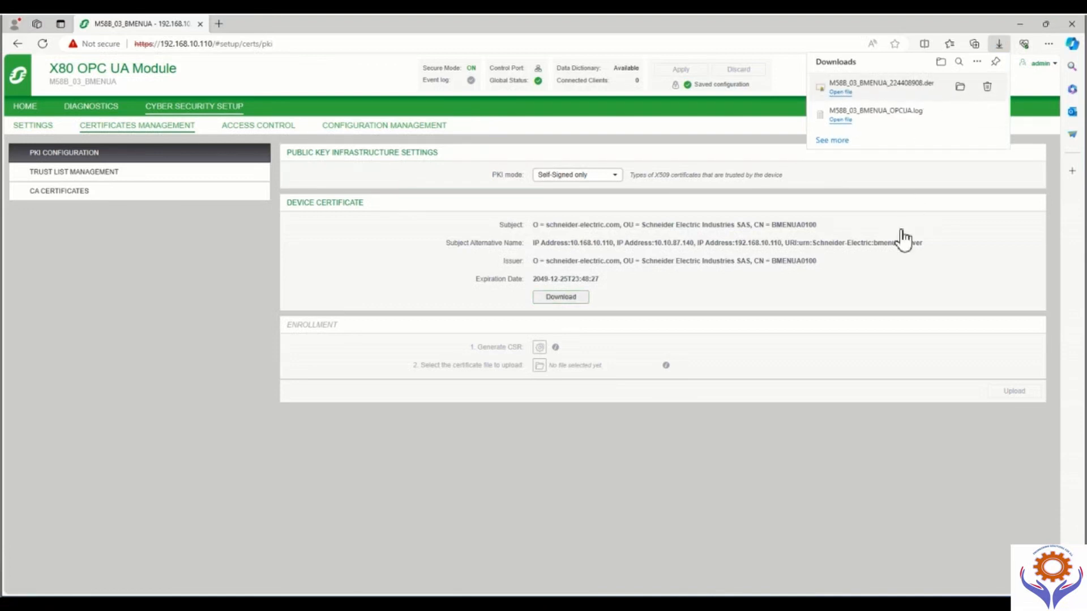
- Review the trusted client certificates, trusted CA certificates, user accounts and security configuration import page
{"action": "left_click", "coordinate": [96, 173]}
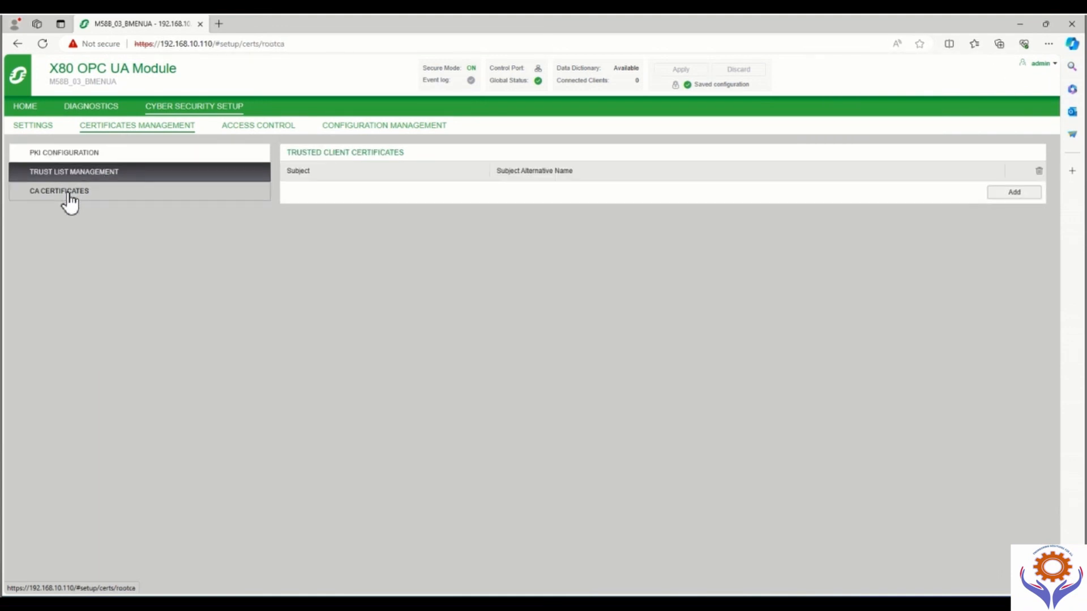
{"action": "left_click", "coordinate": [68, 194]}
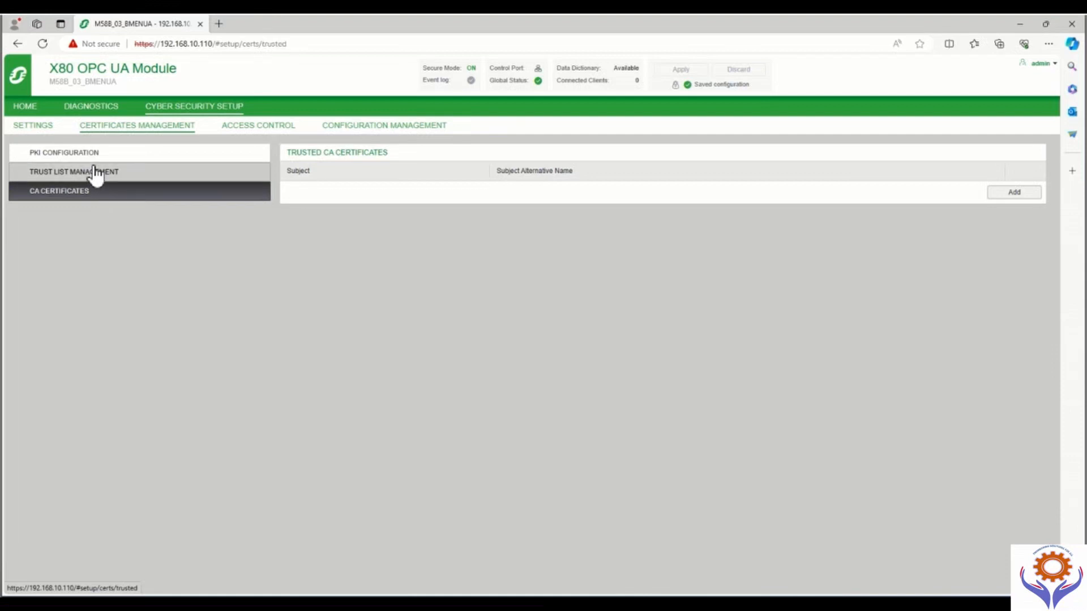
{"action": "left_click", "coordinate": [94, 172]}
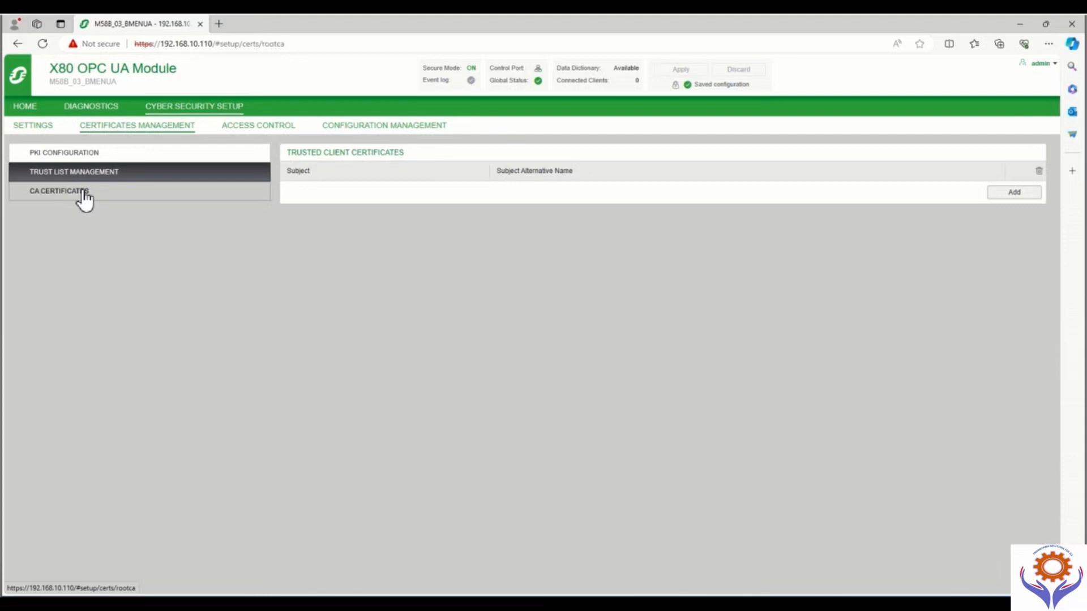
{"action": "left_click", "coordinate": [84, 199]}
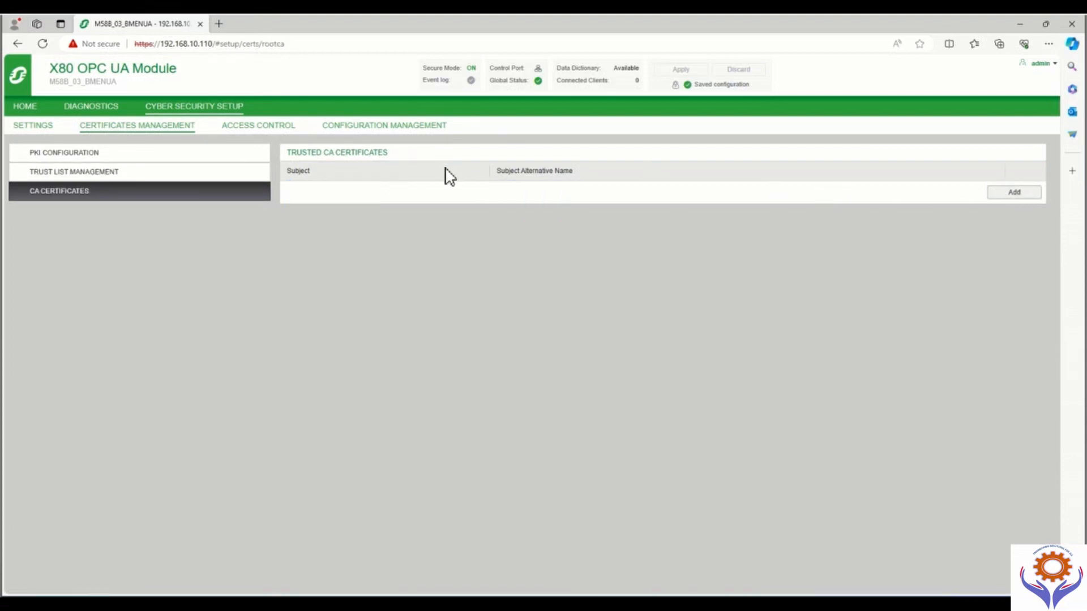
{"action": "left_click", "coordinate": [243, 135]}
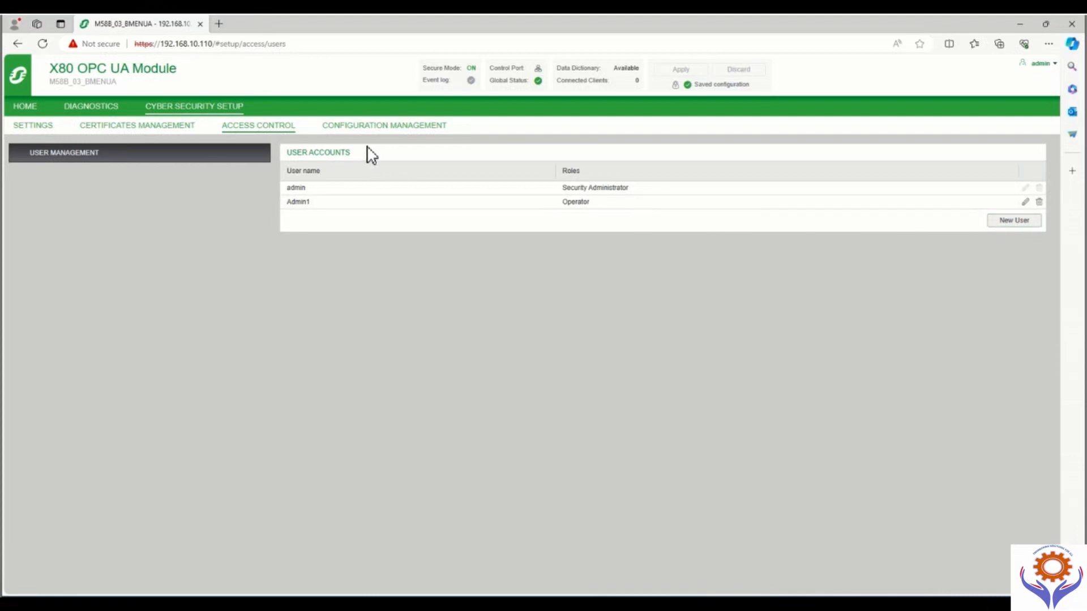
{"action": "left_click", "coordinate": [360, 130]}
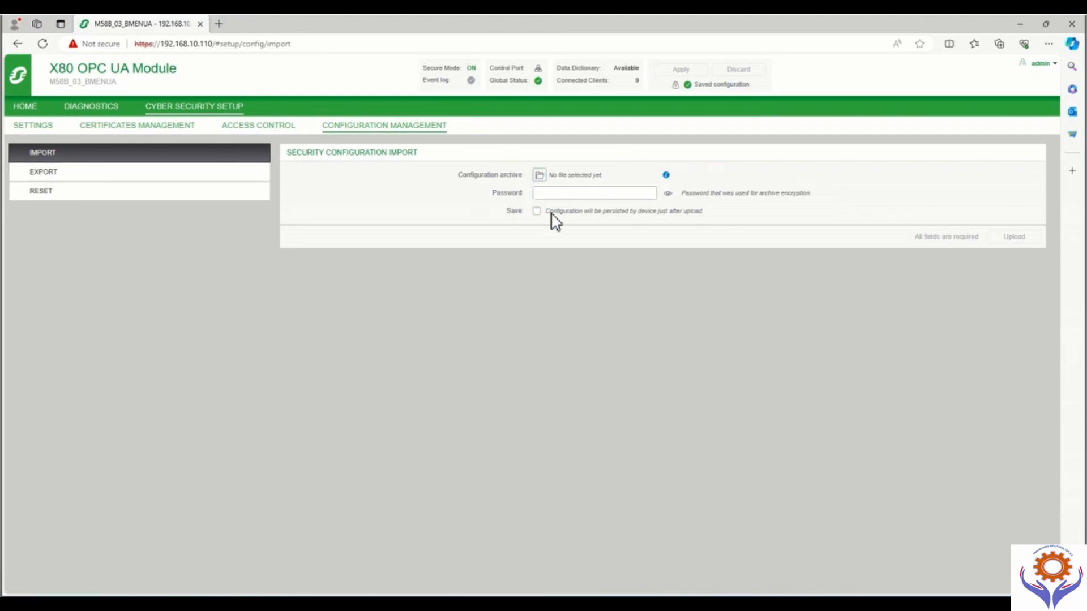
- Try to export the security configuration by entering the archive password and its confirmation
{"action": "left_click", "coordinate": [60, 177]}
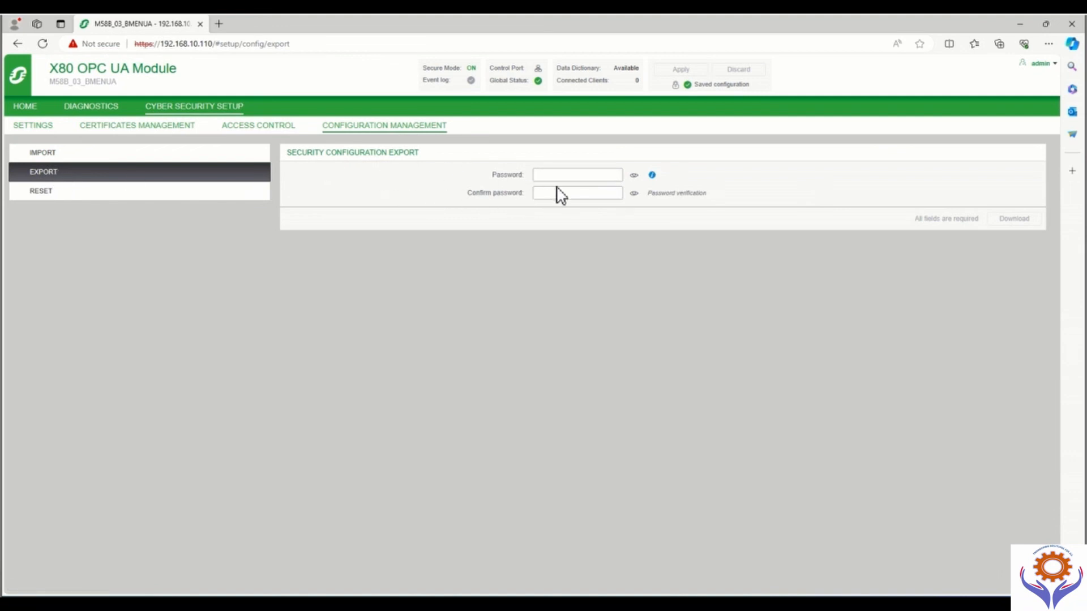
{"action": "left_click", "coordinate": [542, 175]}
{"action": "key", "text": "ctrl+v"}
{"action": "left_click", "coordinate": [546, 198]}
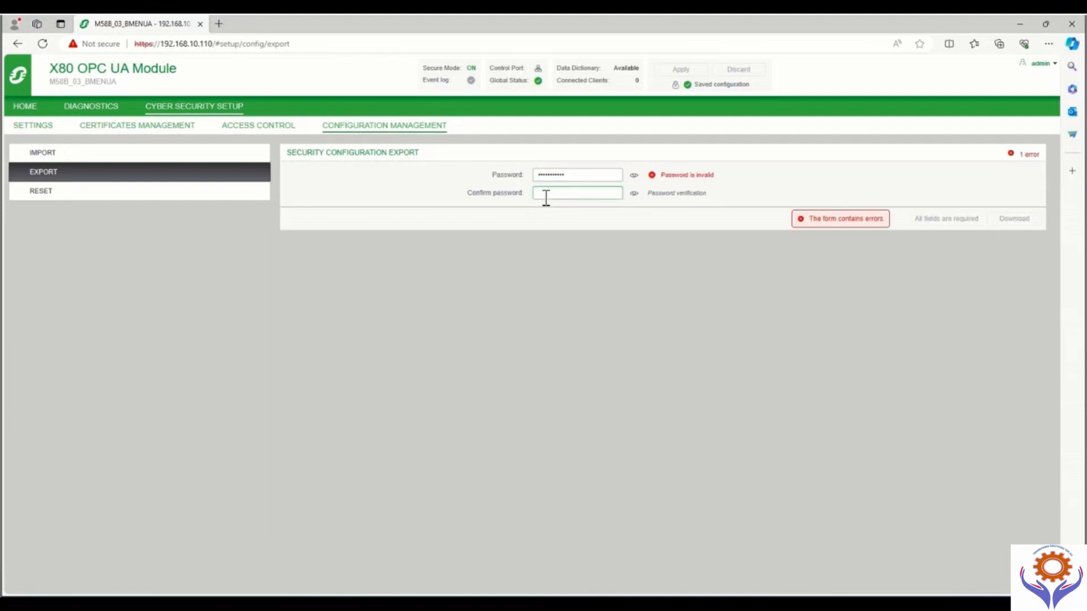
{"action": "key", "text": "ctrl+v"}
{"action": "double_click", "coordinate": [576, 177]}
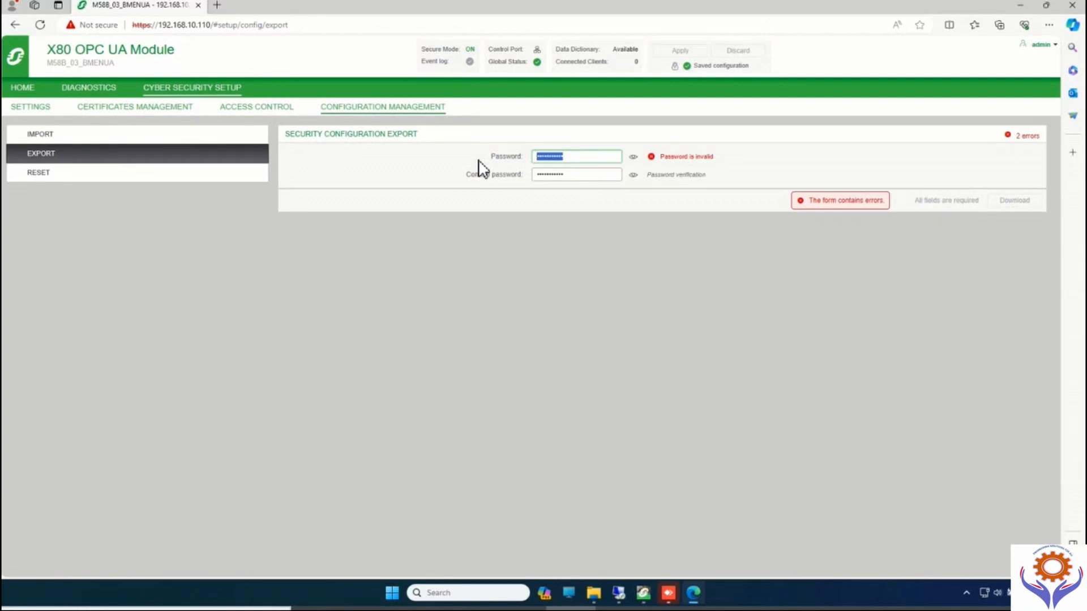
{"action": "left_click_drag", "start_coordinate": [572, 177], "coordinate": [505, 181]}
{"action": "key", "text": "ctrl+v"}
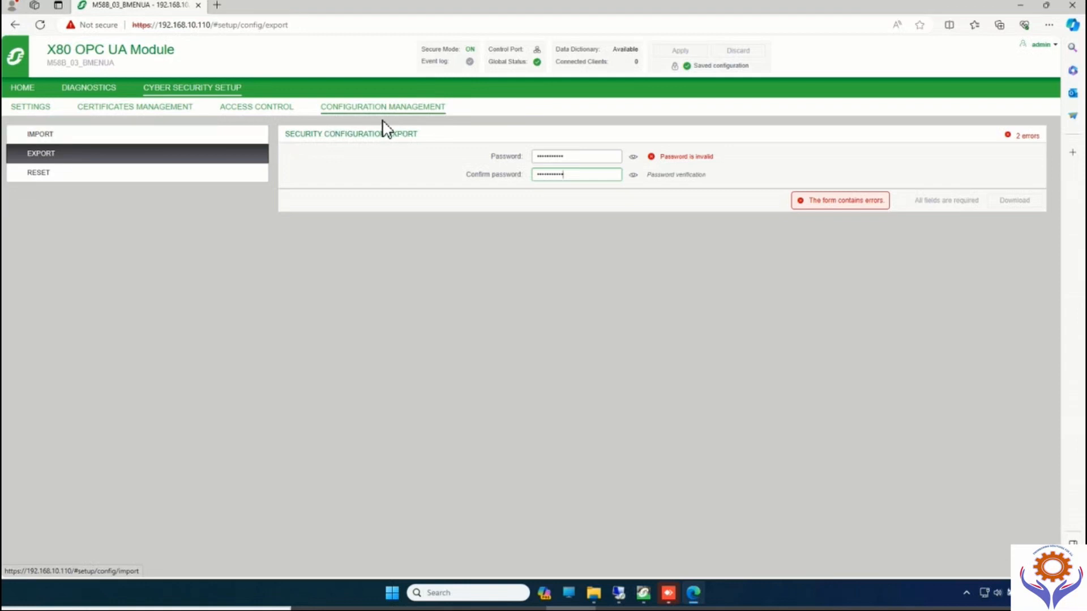
- Look over the user accounts, the module's home page and the options available for the logged-in account
{"action": "left_click", "coordinate": [245, 111]}
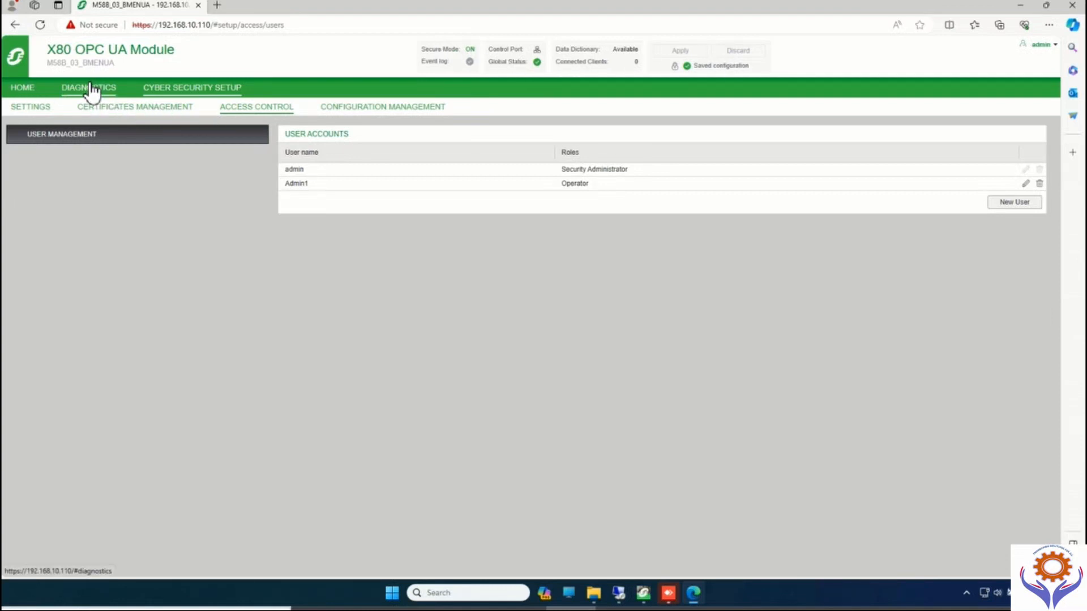
{"action": "left_click", "coordinate": [29, 91]}
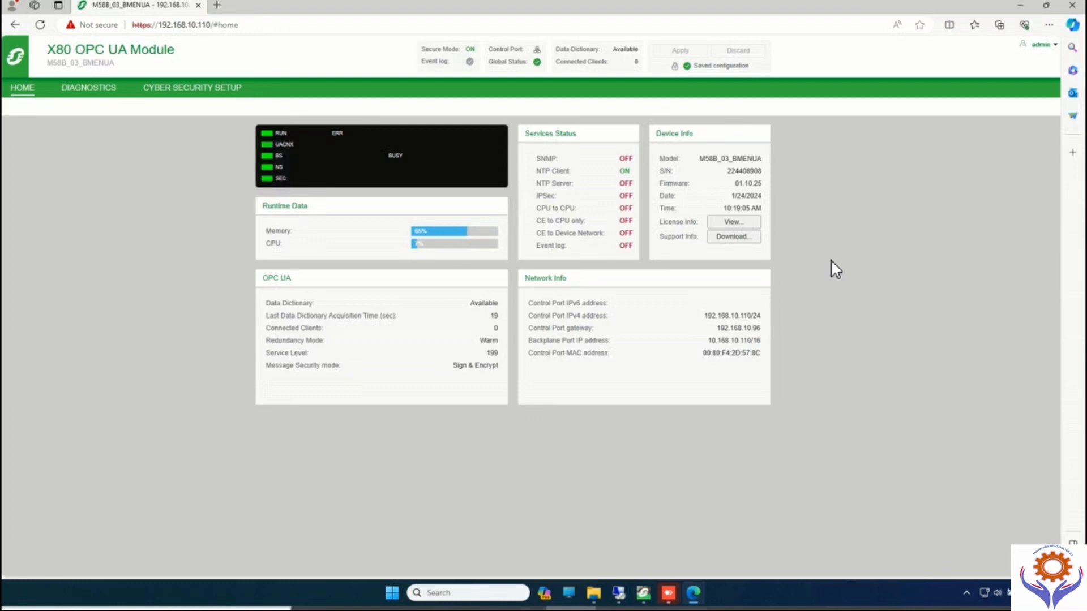
{"action": "left_click", "coordinate": [1055, 45]}
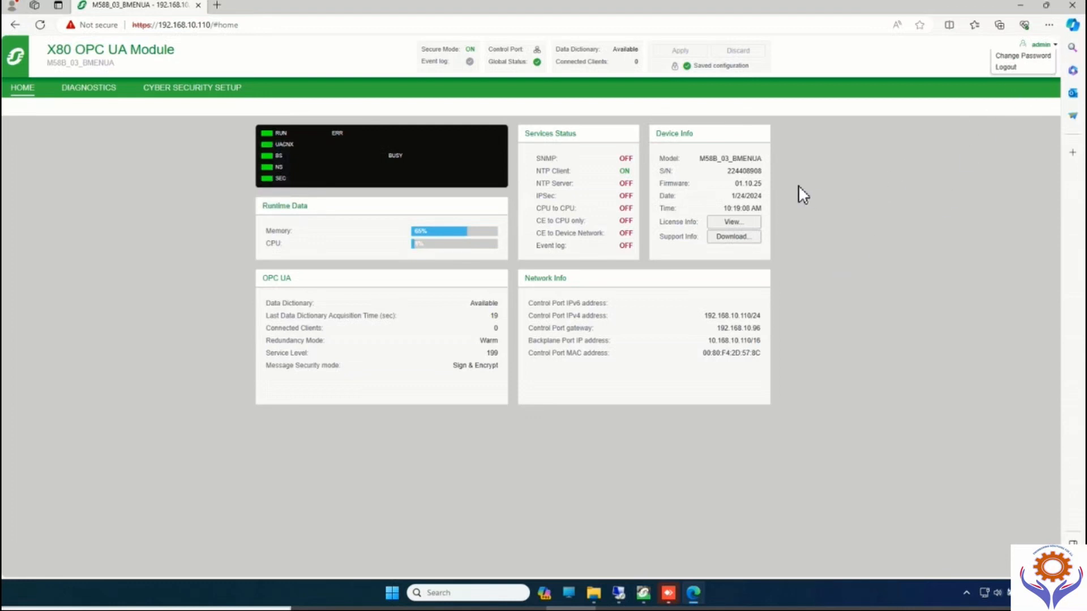
{"action": "left_click", "coordinate": [378, 66]}
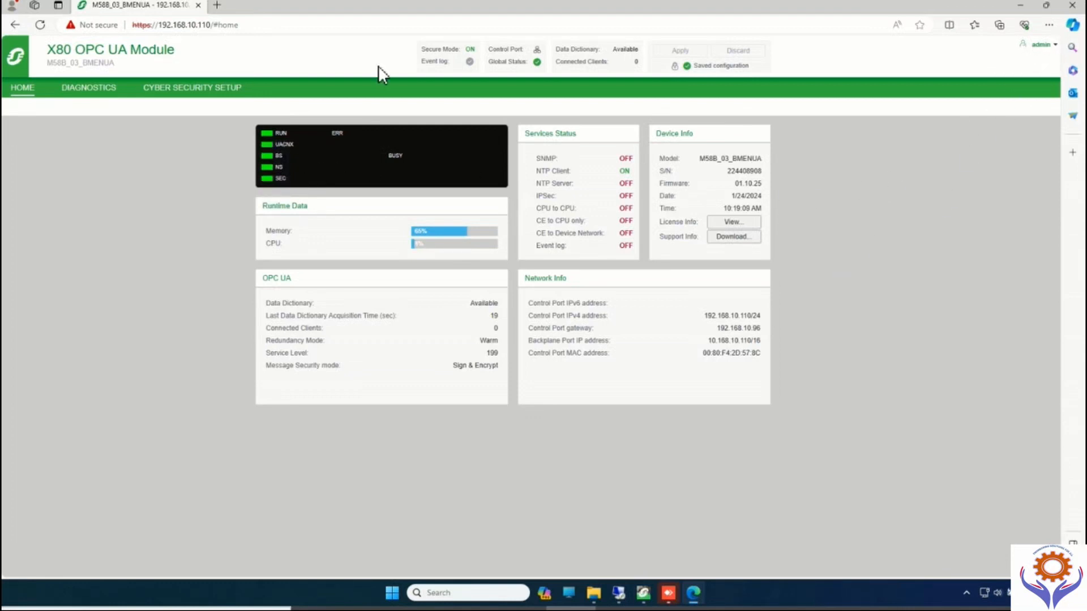
- Close the OPC UA module's web page and switch back to the airport project in EcoStruxure Control Expert
{"action": "left_click", "coordinate": [199, 4]}
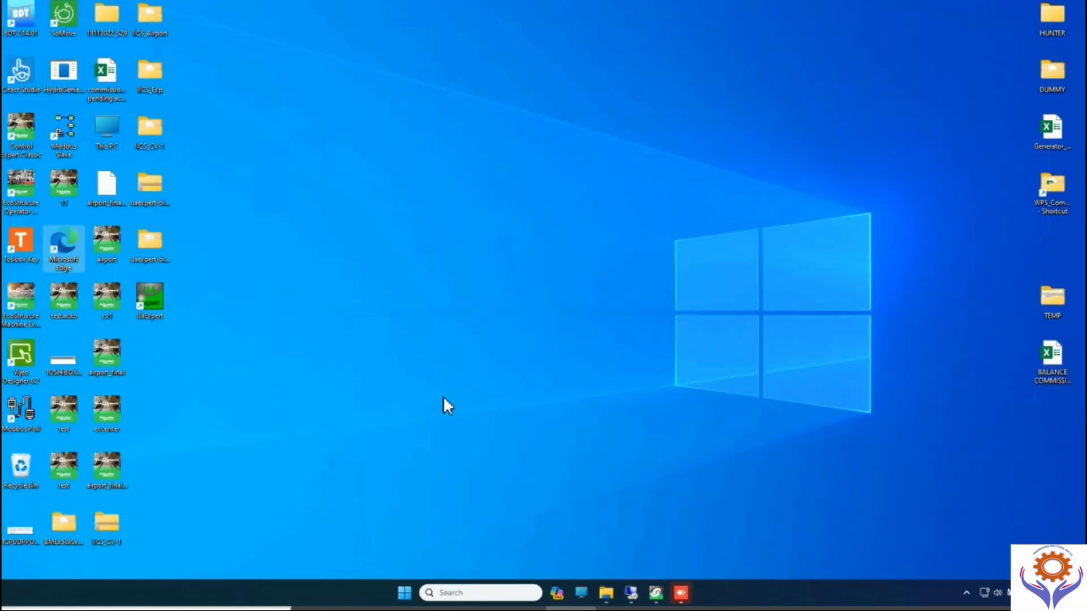
{"action": "left_click", "coordinate": [655, 592]}
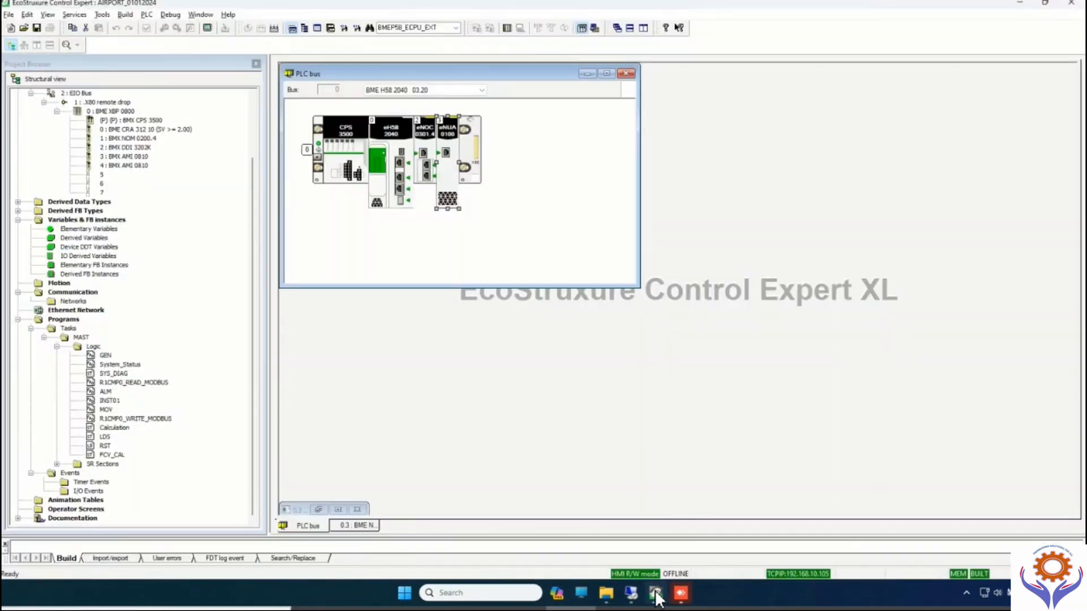